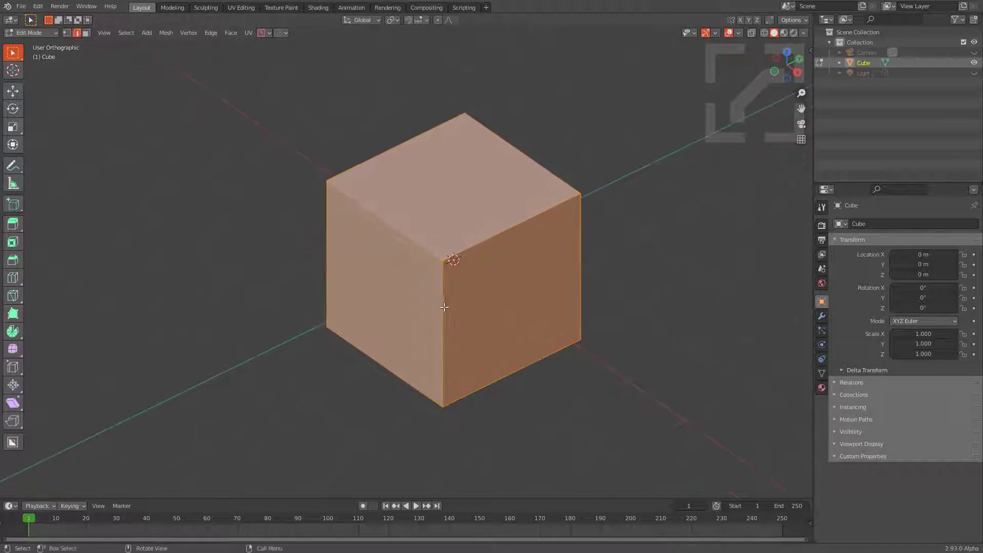
# - Bevel the cube's front vertical edge with a 10-segment vertex-group bevel about 0.577 wide
pyautogui.hotkey('alt', 'a')
pyautogui.scroll(5, 496, 271)
pyautogui.press('q')
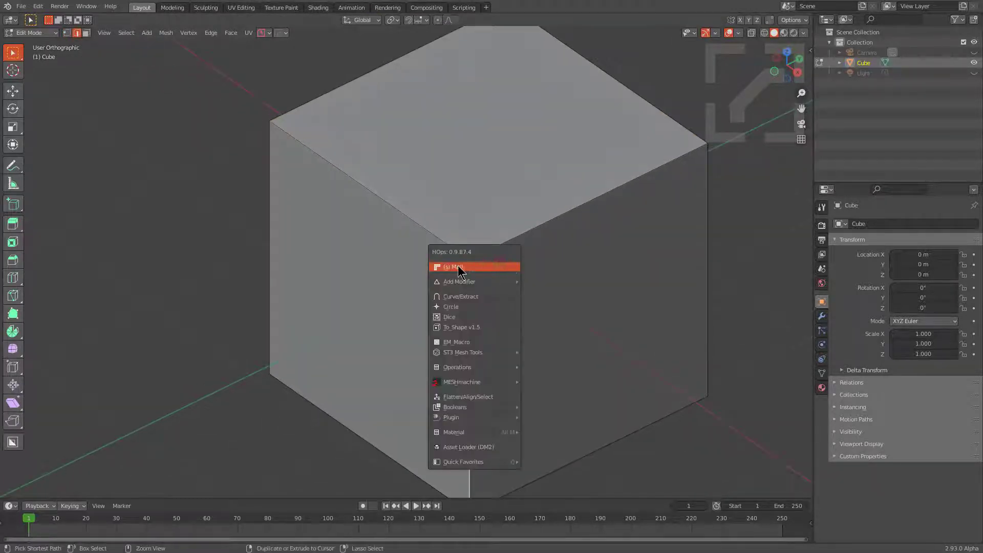
pyautogui.click(458, 267)
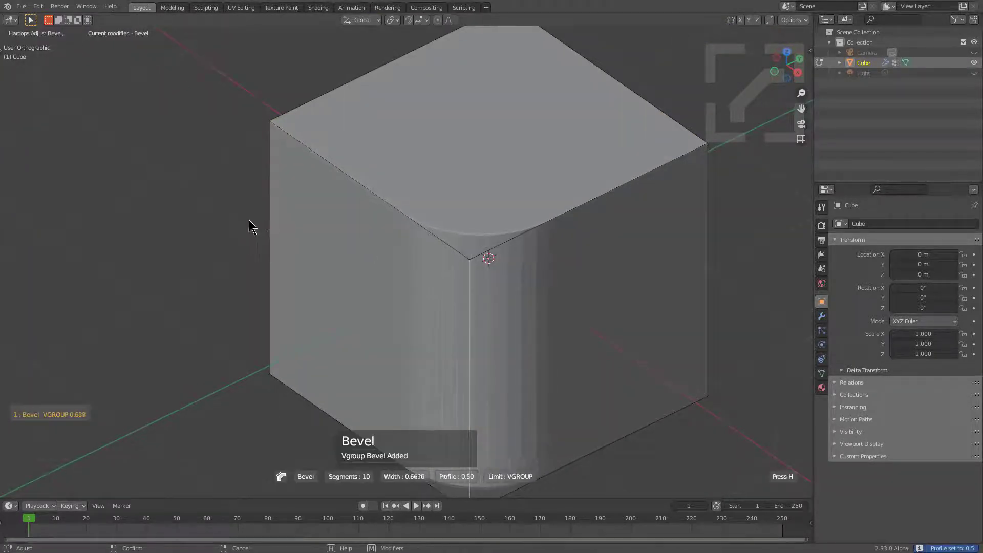
pyautogui.click(281, 226)
pyautogui.press('Tab')
# - Mirror the cube across the Y and X axes so that all four vertical edges are rounded
pyautogui.scroll(-2, 464, 248)
pyautogui.hotkey('alt', 'x')
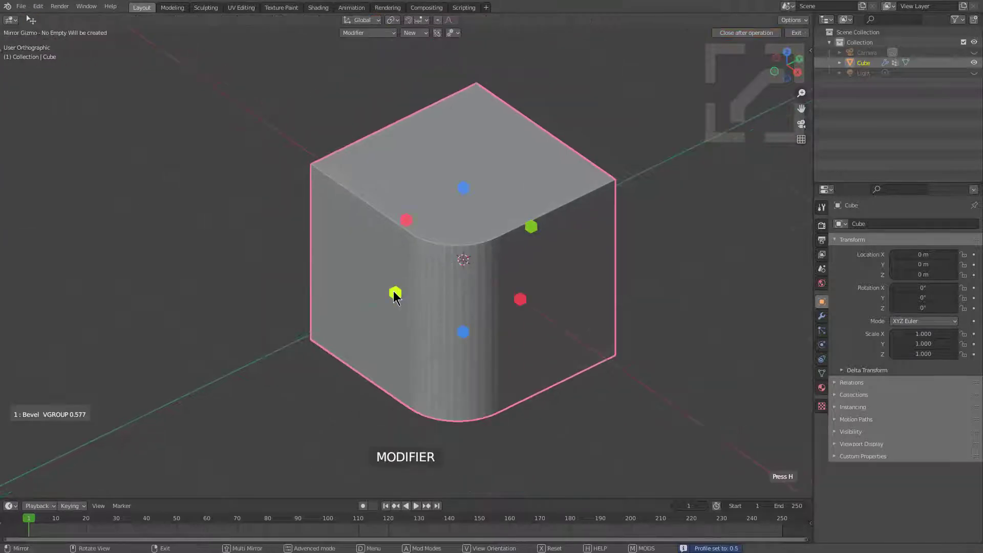
pyautogui.click(395, 294)
pyautogui.click(520, 298)
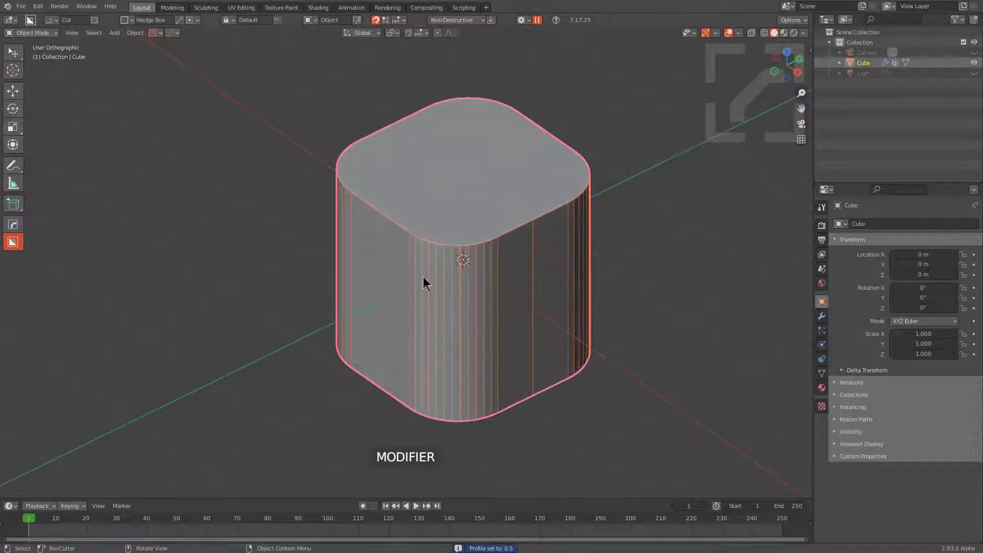
# - Create a clone of the rounded cube with its modifiers applied, using the HOps Smart Apply operation
pyautogui.scroll(3, 476, 189)
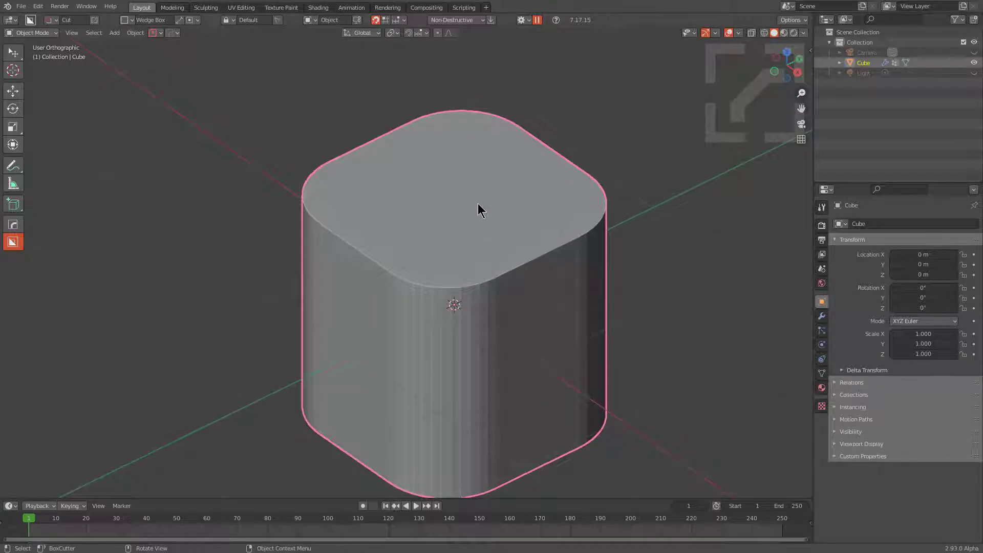
pyautogui.press('q')
pyautogui.moveTo(466, 258)
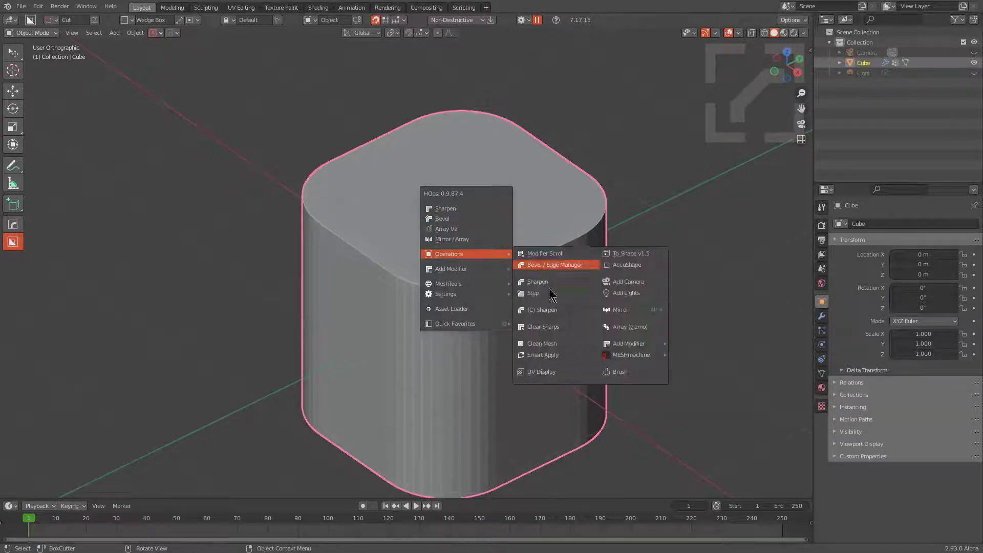
pyautogui.click(545, 355)
# - Select the four top faces of the cloned mesh and inset them by about 0.15
pyautogui.press('Tab')
pyautogui.press('3')
pyautogui.click(466, 268)
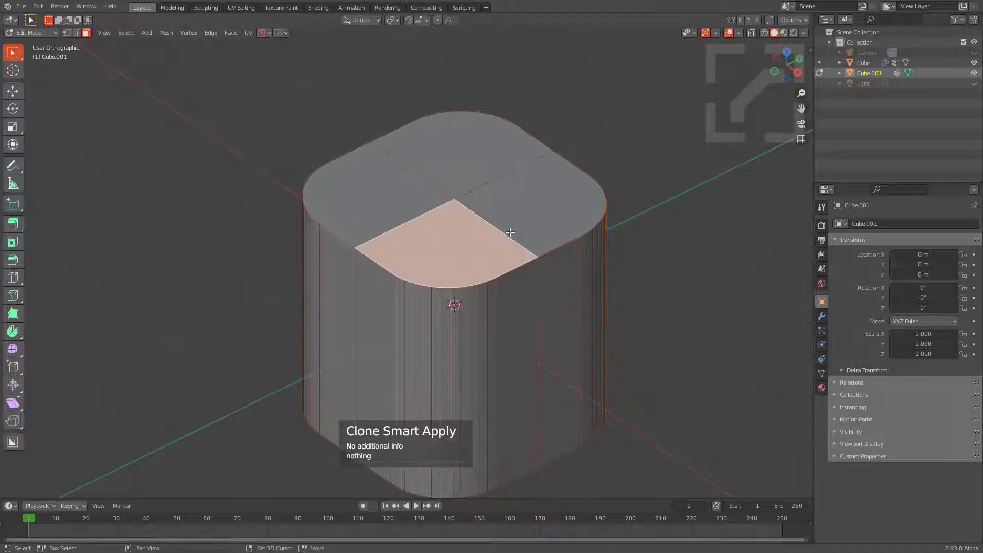
pyautogui.keyDown('shift'); pyautogui.click(508, 230); pyautogui.keyUp('shift')
pyautogui.keyDown('shift'); pyautogui.click(465, 177); pyautogui.keyUp('shift')
pyautogui.keyDown('shift'); pyautogui.click(413, 202); pyautogui.keyUp('shift')
pyautogui.press('i')
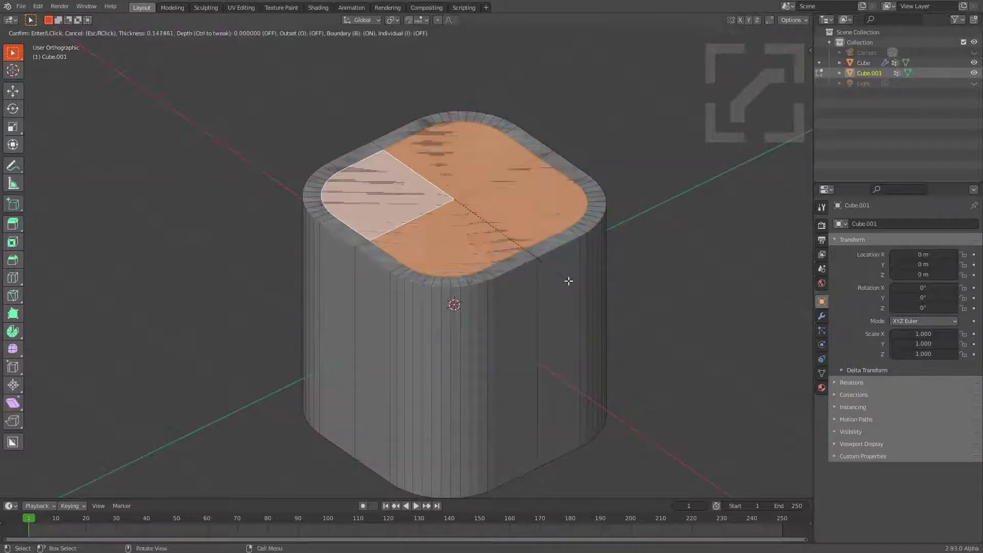
pyautogui.click(568, 279)
# - Delete all faces of the clone except the inset top faces
pyautogui.hotkey('ctrl', 'i')
pyautogui.press('x')
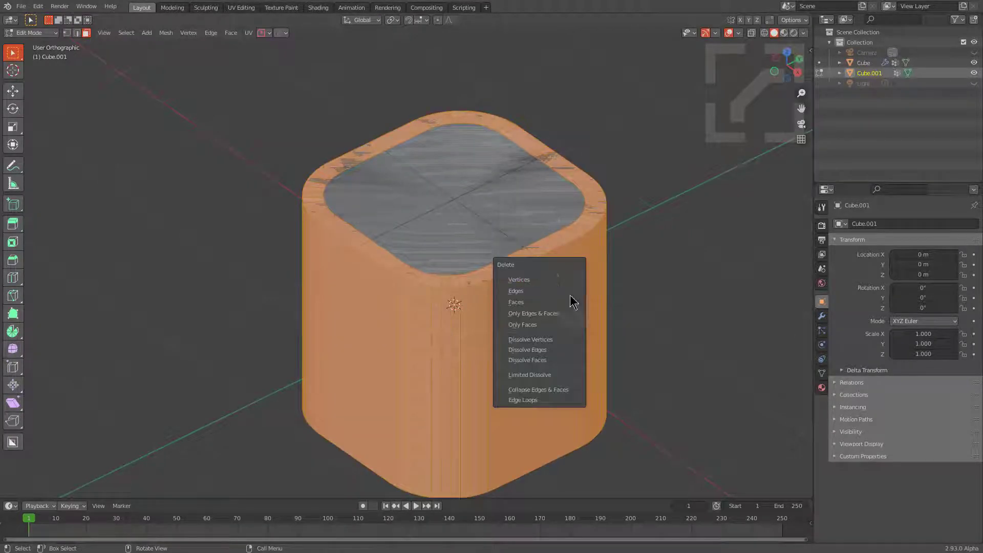
pyautogui.click(545, 302)
pyautogui.press('Tab')
# - Thicken the remaining top face above and below its surface with a Solidify modifier
pyautogui.press('q')
pyautogui.moveTo(555, 248)
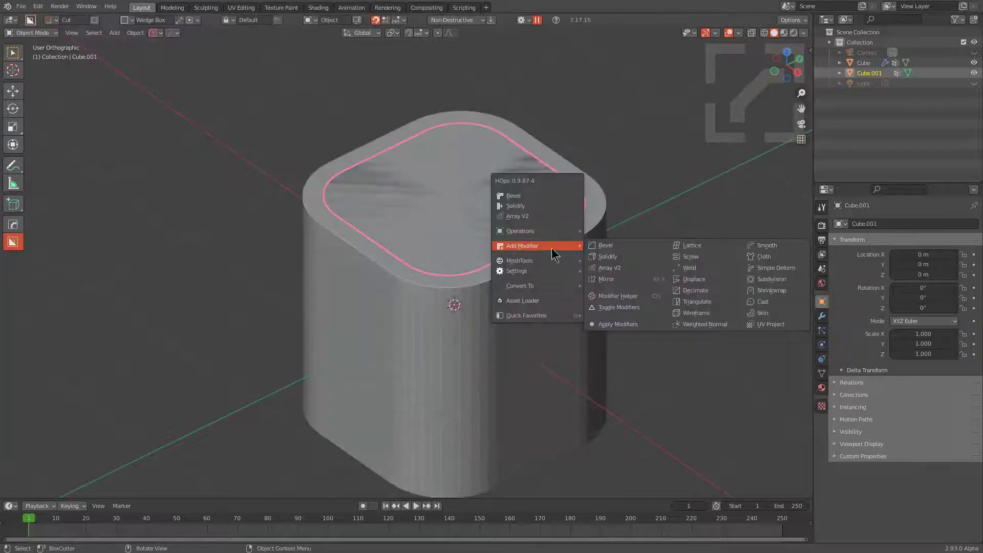
pyautogui.click(617, 259)
pyautogui.click(63, 278)
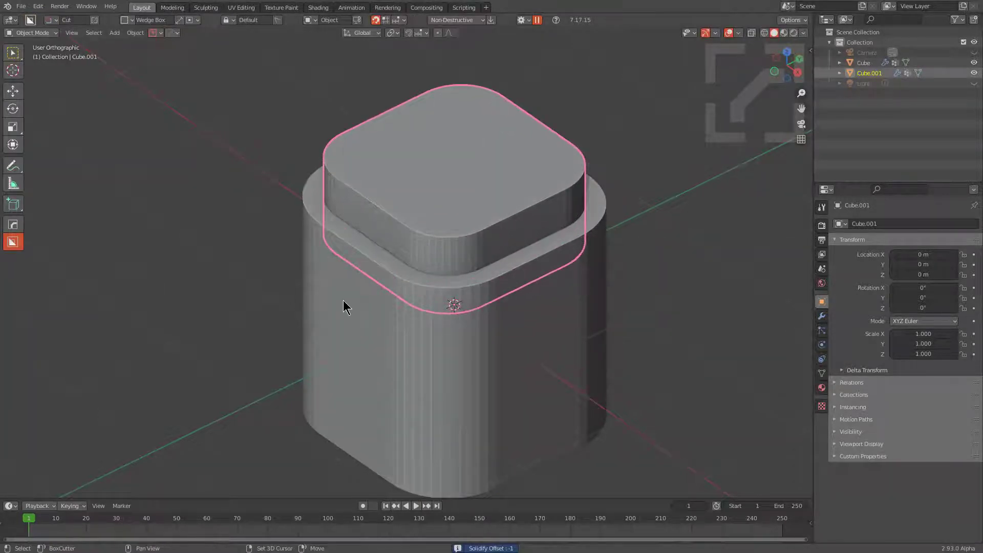
# - Cut the solidified shape out of the cube's top with a Difference boolean
pyautogui.press('q')
pyautogui.click(353, 230)
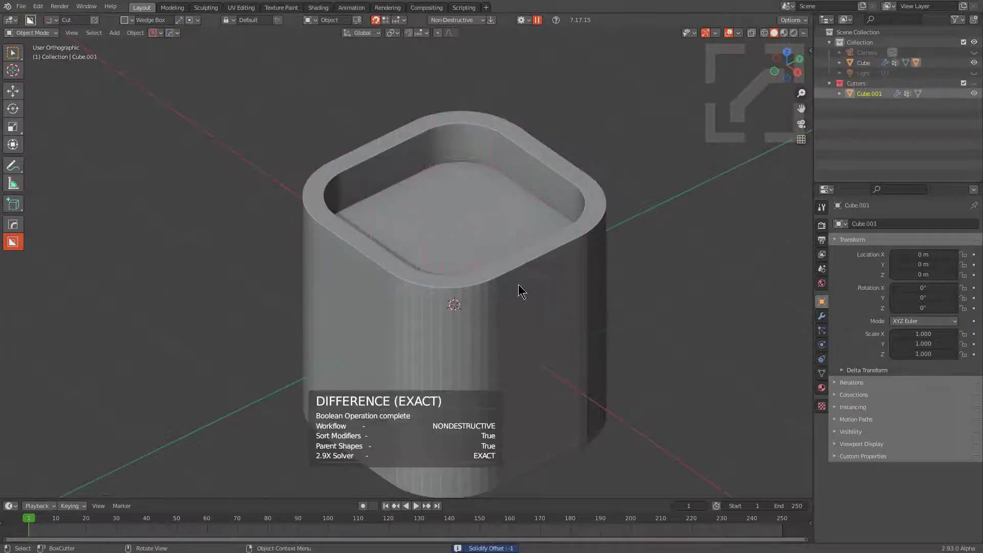
pyautogui.click(520, 291)
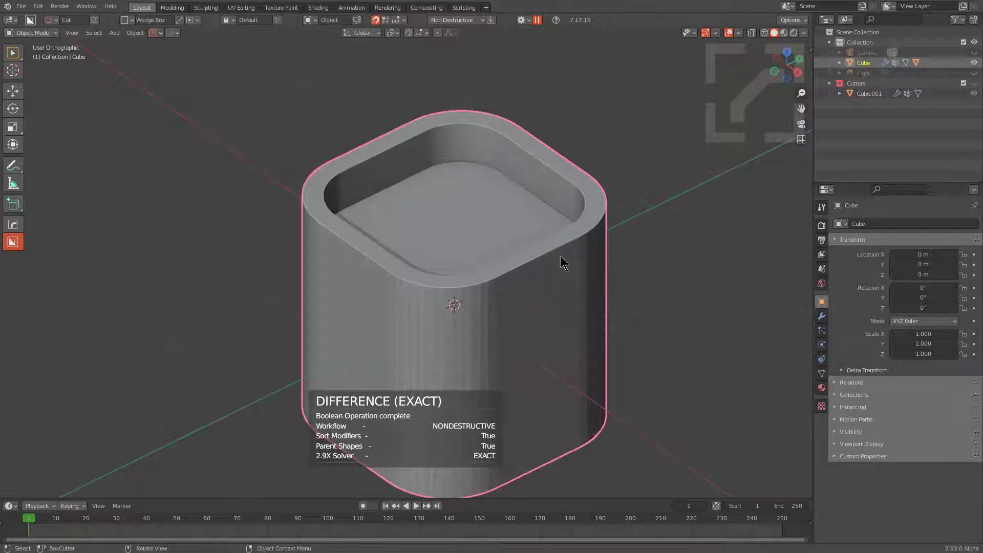
# - Cut eight small rectangular slots in a radial array into the floor of the top recess with BoxCutter
pyautogui.scroll(3, 546, 272)
pyautogui.moveTo(539, 275); pyautogui.dragTo(546, 263, button='middle')
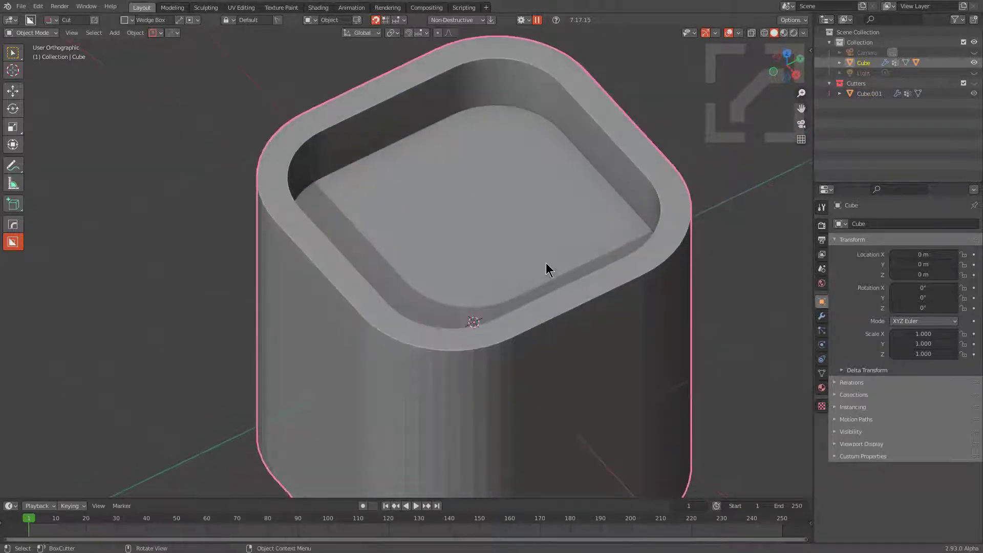
pyautogui.press('d')
pyautogui.keyDown('ctrl'); pyautogui.moveTo(474, 238); pyautogui.dragTo(493, 251); pyautogui.keyUp('ctrl')
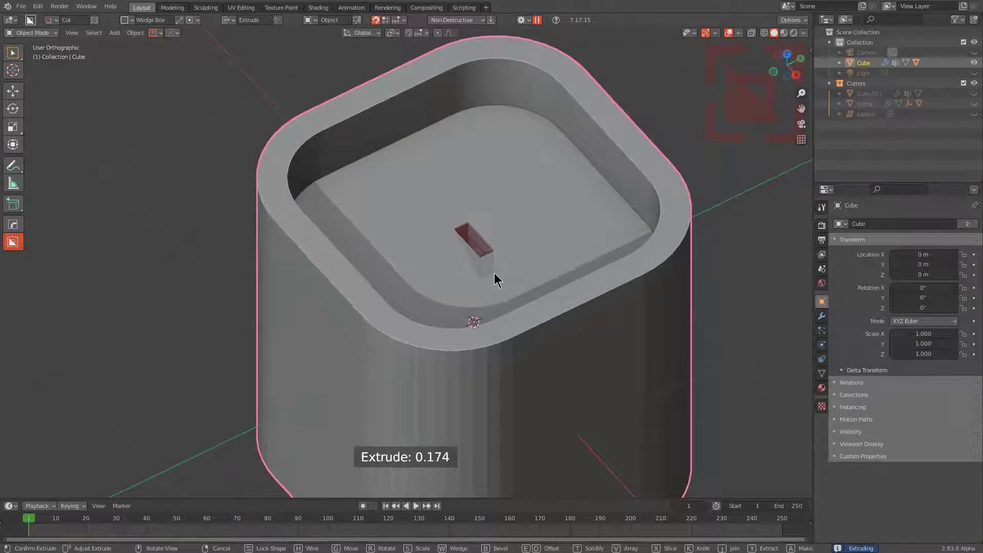
pyautogui.press('w')
pyautogui.press('v')
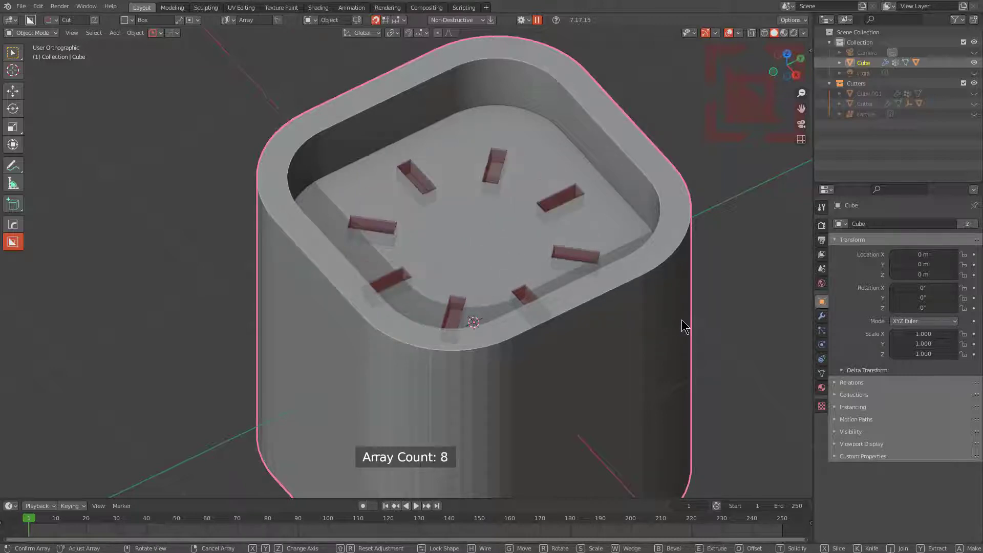
pyautogui.click(647, 297)
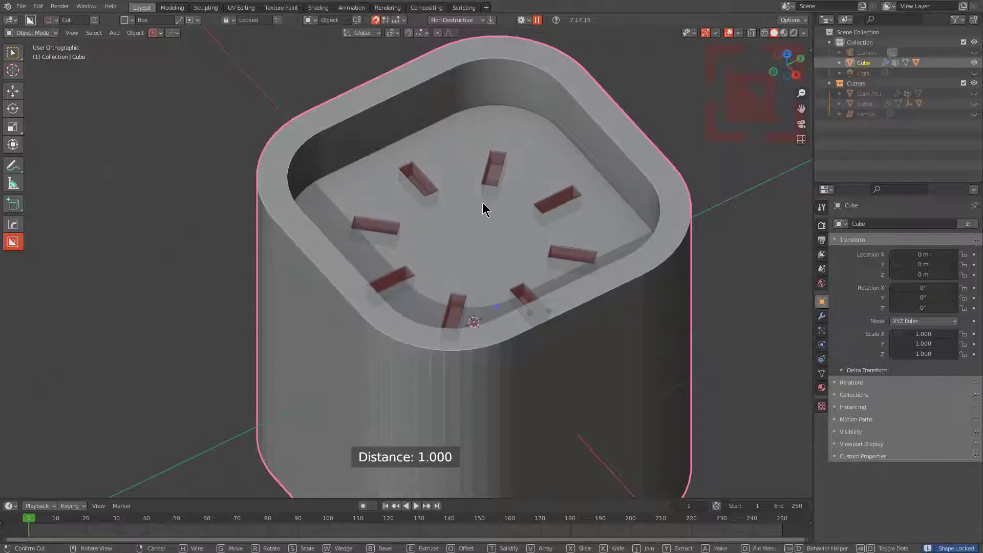
pyautogui.click(555, 210)
pyautogui.moveTo(554, 210); pyautogui.dragTo(495, 230, button='middle')
pyautogui.keyDown('ctrl'); pyautogui.moveTo(481, 226); pyautogui.dragTo(547, 241); pyautogui.keyUp('ctrl')
pyautogui.rightClick(548, 241)
# - Cut a centred 64-sided circular pocket across the slots' inner ends in the recess floor, with a bottom bevel about 0.17 wide
pyautogui.press('d')
pyautogui.click(493, 246)
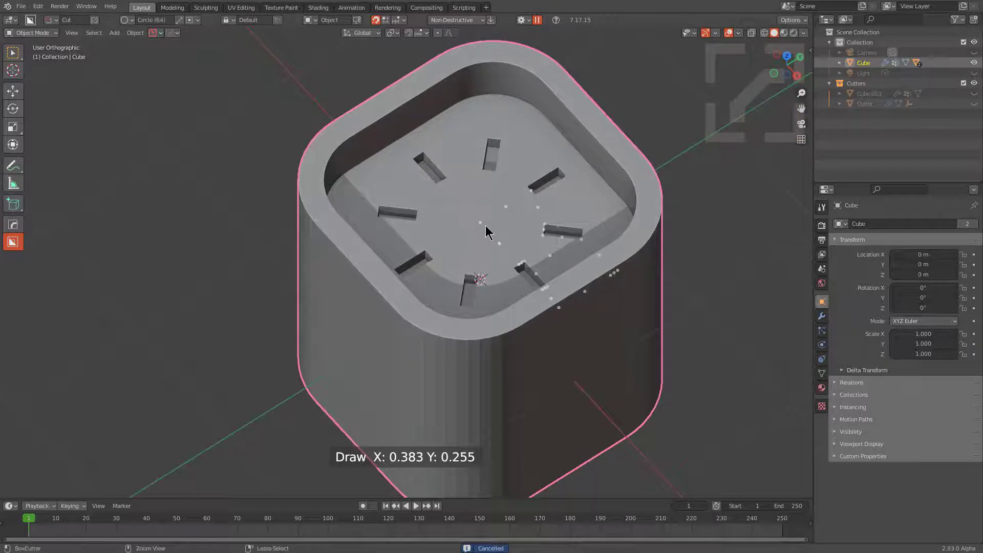
pyautogui.keyDown('ctrl'); pyautogui.moveTo(486, 226); pyautogui.dragTo(588, 246); pyautogui.keyUp('ctrl')
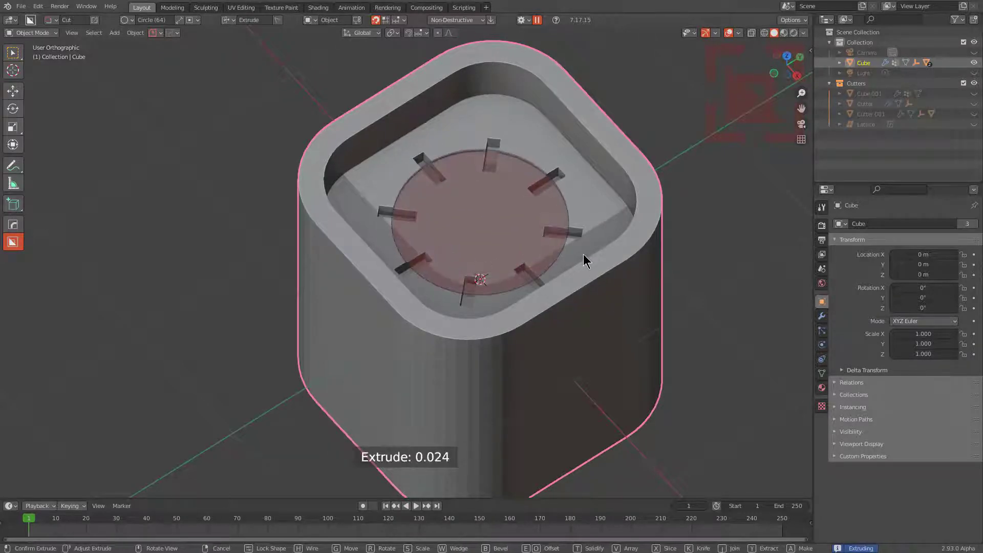
pyautogui.press('b')
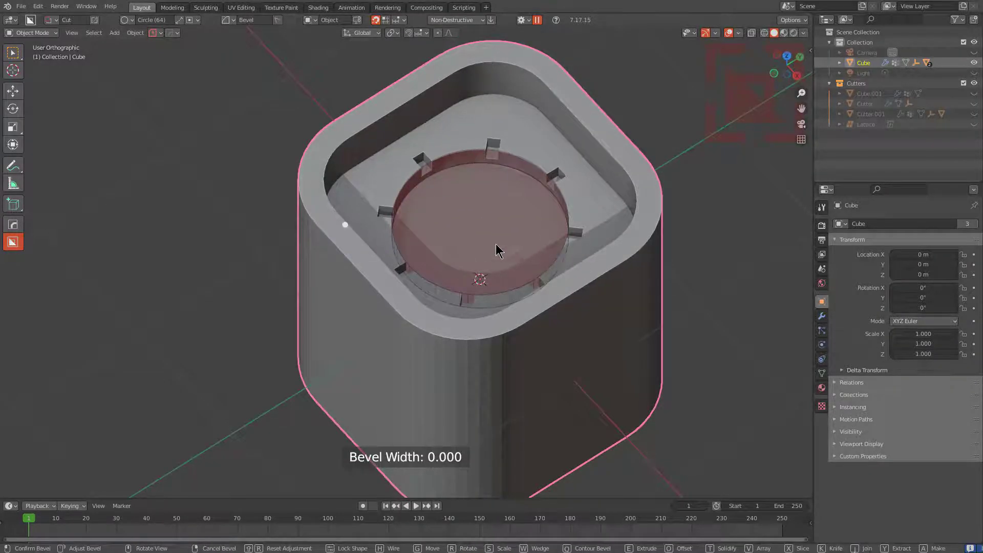
pyautogui.scroll(-5, 592, 245)
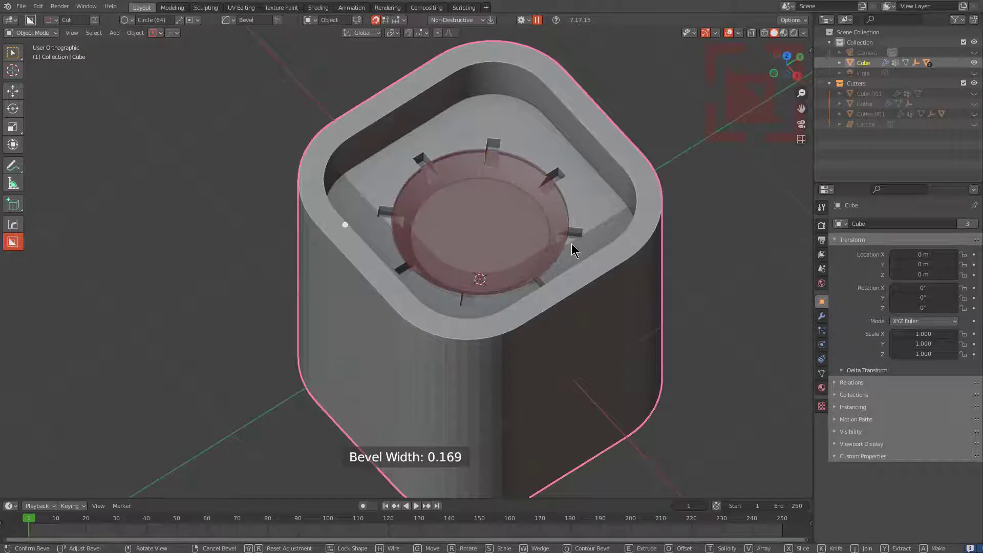
pyautogui.click(588, 245)
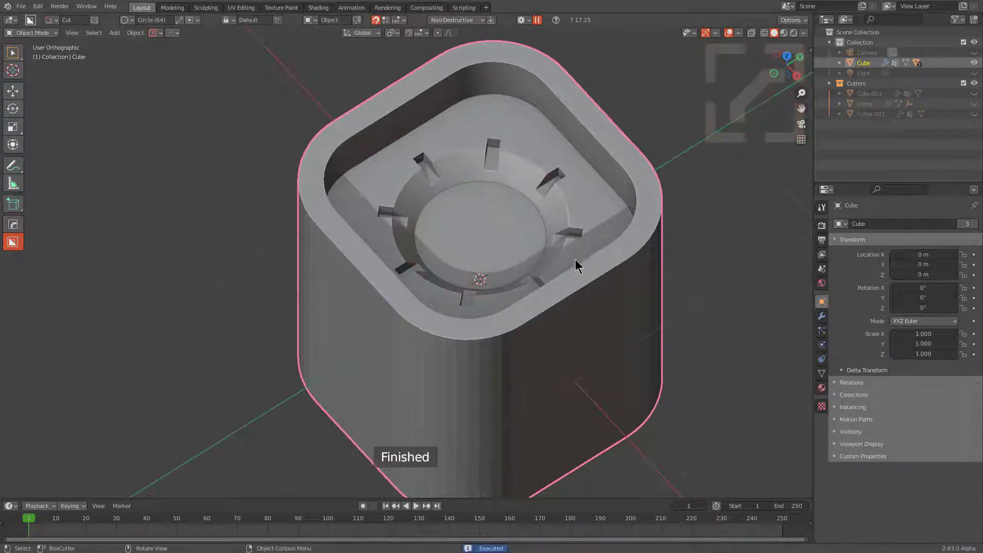
# - Sharpen the model with a sharpness of 45° and auto smooth at 60°
pyautogui.scroll(-3, 563, 264)
pyautogui.scroll(4, 551, 266)
pyautogui.press('q')
pyautogui.click(556, 233)
pyautogui.scroll(-3, 556, 233)
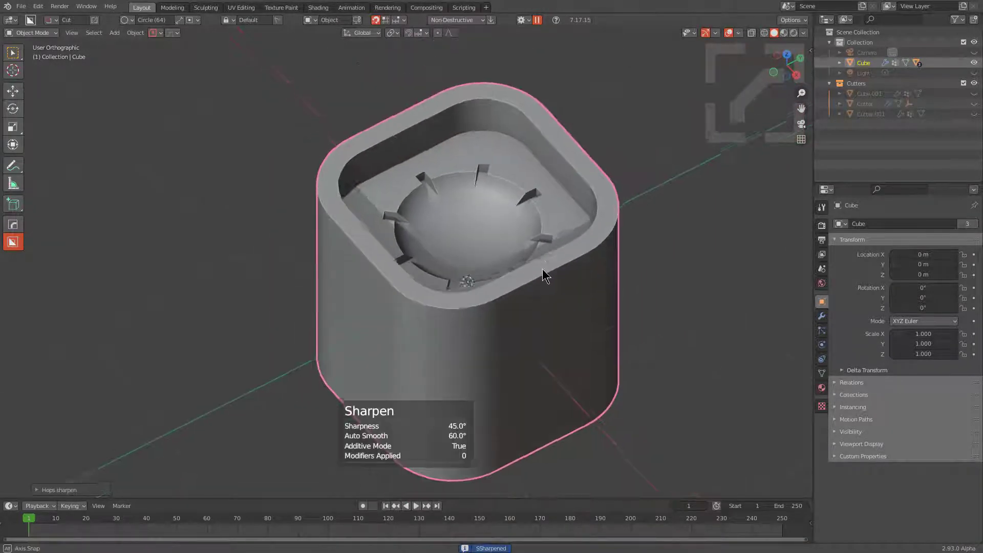
# - Apply Autosmooth to the model with auto smooth at 35°
pyautogui.scroll(3, 553, 237)
pyautogui.press('q')
pyautogui.click(553, 237)
pyautogui.click(552, 237)
pyautogui.scroll(-3, 553, 238)
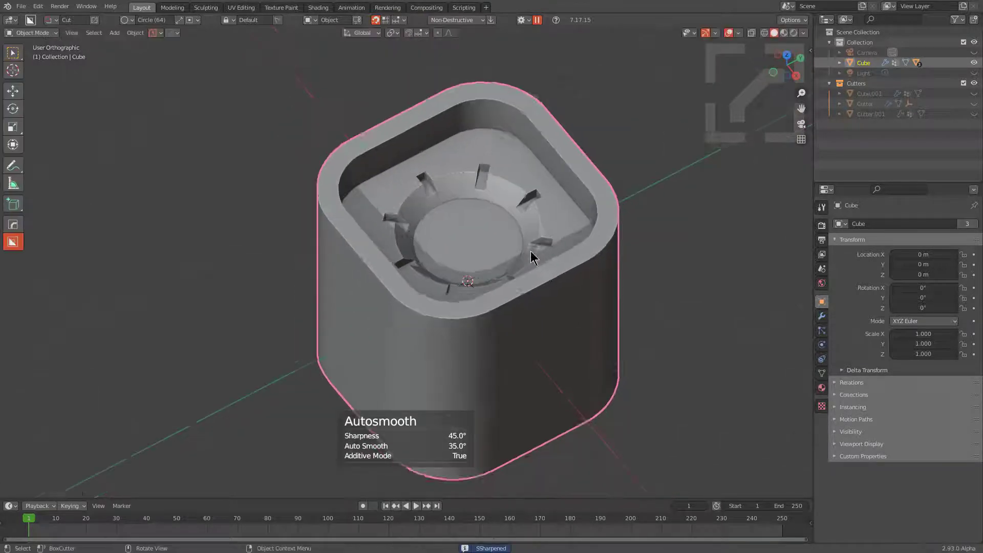
# - Add a plane at the centre of the body in side view and scale it to about 1.54
pyautogui.moveTo(450, 204); pyautogui.dragTo(505, 229, button='middle')
pyautogui.hotkey('shift', 'a')
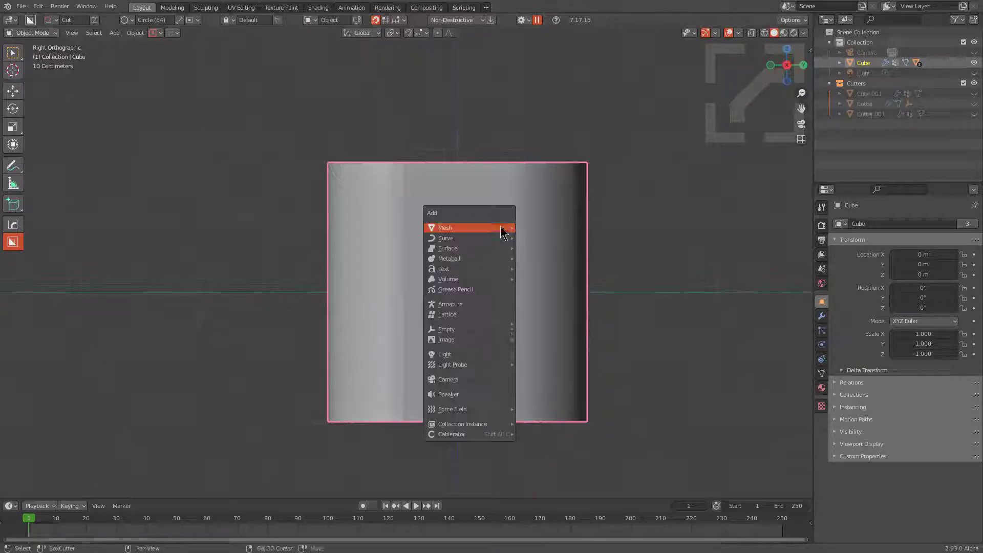
pyautogui.moveTo(505, 228)
pyautogui.click(548, 224)
pyautogui.press('s')
pyautogui.click(612, 290)
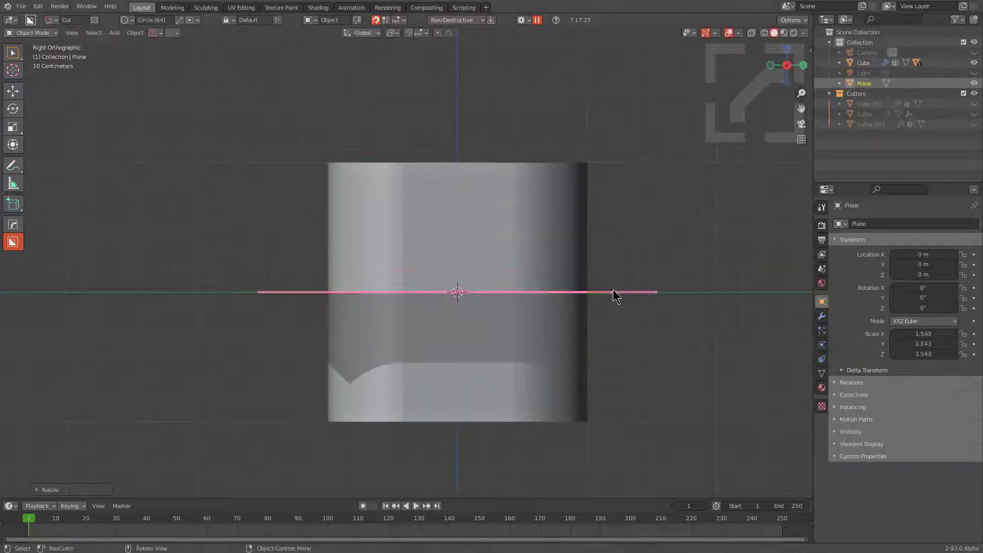
# - Give the plane a Solidify thickness of about 0.02 with an offset of 0
pyautogui.press('q')
pyautogui.click(601, 298)
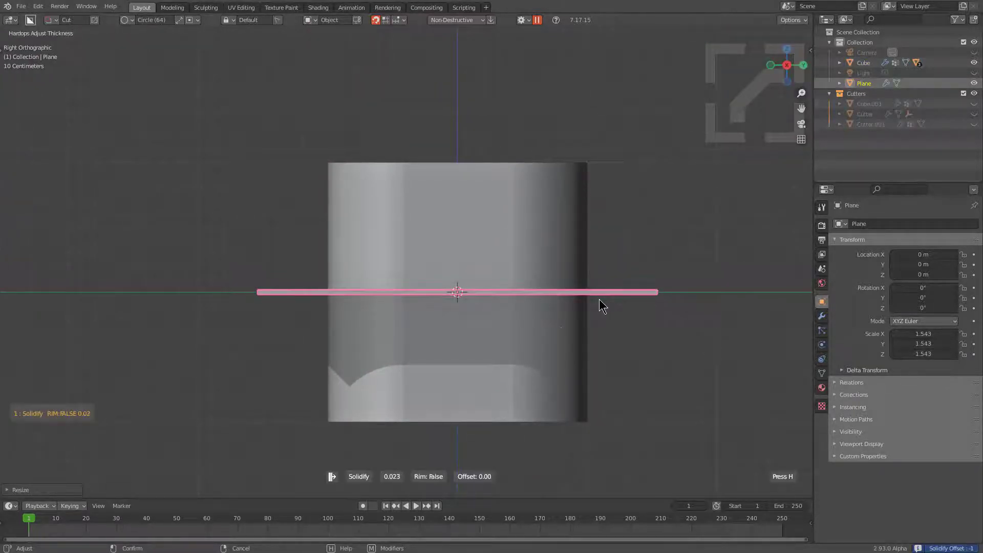
pyautogui.click(599, 299)
# - Subtract the plane from the body with a Difference boolean and set its solver to Fast
pyautogui.keyDown('shift'); pyautogui.click(564, 325); pyautogui.keyUp('shift')
pyautogui.press('q')
pyautogui.click(598, 300)
pyautogui.press('F9')
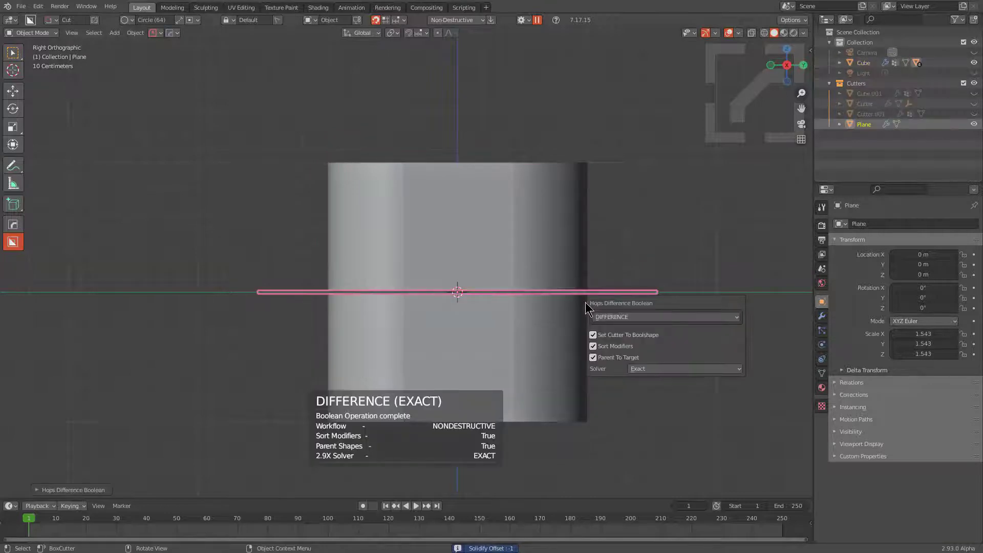
pyautogui.click(644, 367)
pyautogui.click(647, 383)
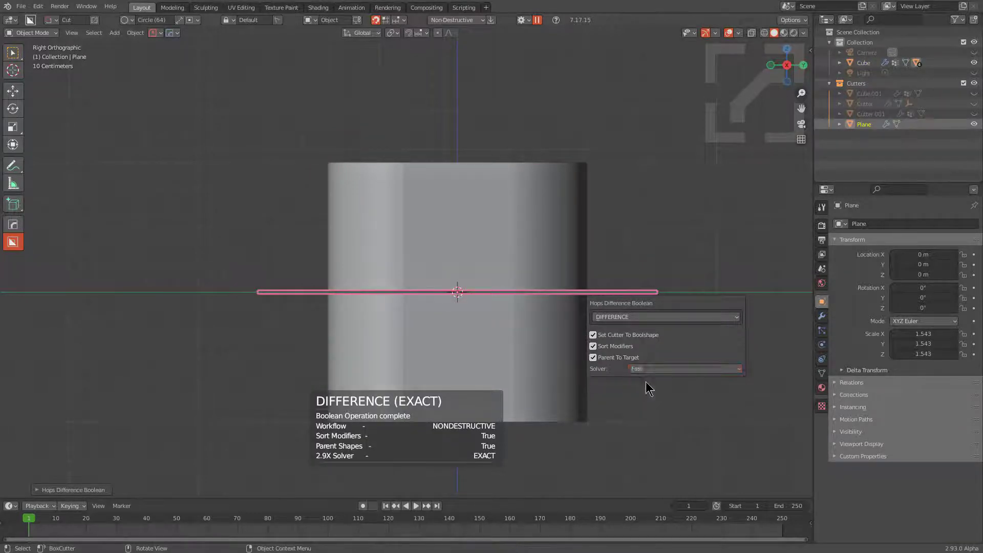
# - Move the cutter plane up along Z to about 0.65 m to place the groove near the body's top
pyautogui.press('g')
pyautogui.press('z')
pyautogui.click(503, 226)
pyautogui.moveTo(503, 226); pyautogui.dragTo(518, 259, button='middle')
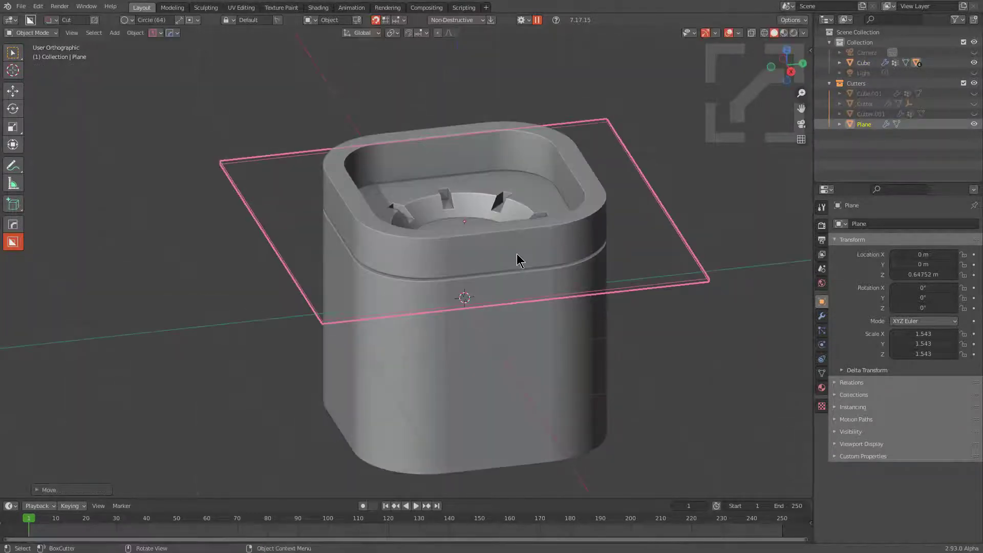
# - Duplicate the cutter plane's mesh straight down along Z to add a second groove near the body's base
pyautogui.press('Tab')
pyautogui.hotkey('shift', 'd')
pyautogui.press('z')
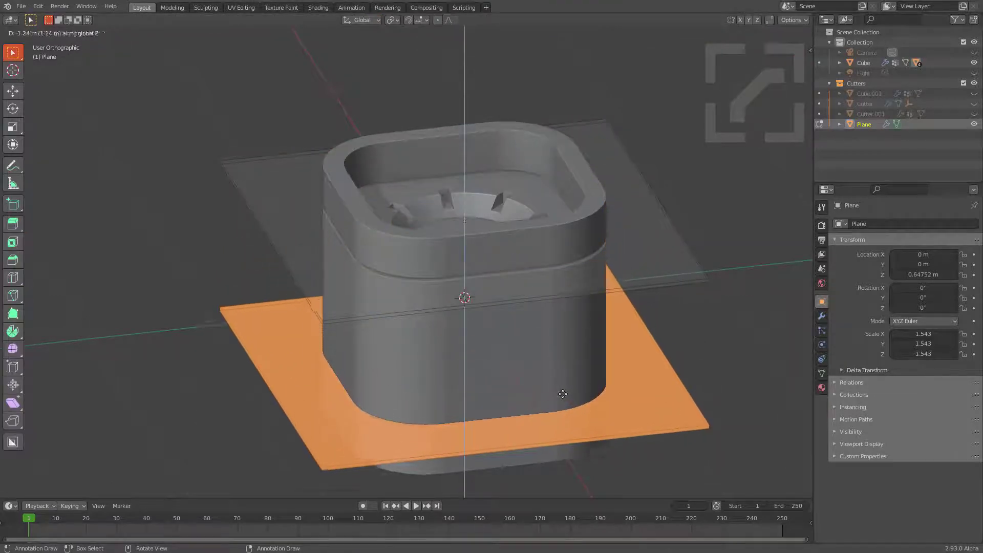
pyautogui.click(565, 402)
pyautogui.press('Tab')
# - Cut a shallow wedge-box slot with BoxCutter into the body's front face, just above the upper groove
pyautogui.hotkey('alt', 'a')
pyautogui.click(546, 328)
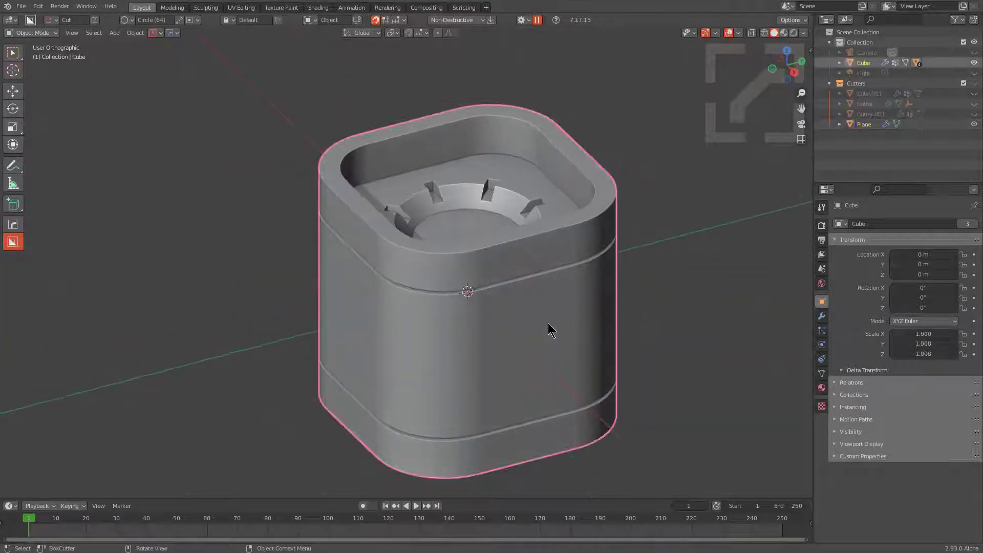
pyautogui.scroll(5, 537, 310)
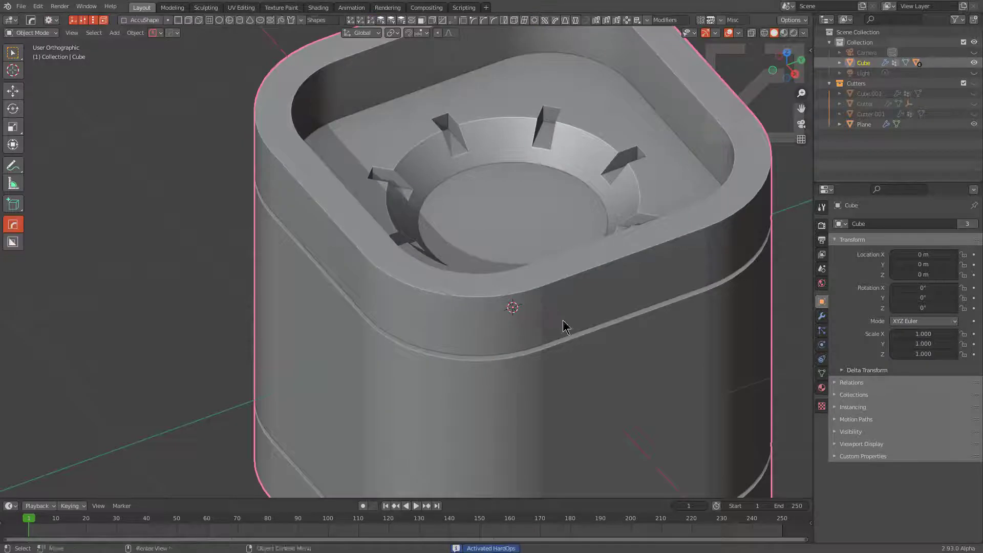
pyautogui.moveTo(563, 324); pyautogui.dragTo(553, 311, button='middle')
pyautogui.press('d')
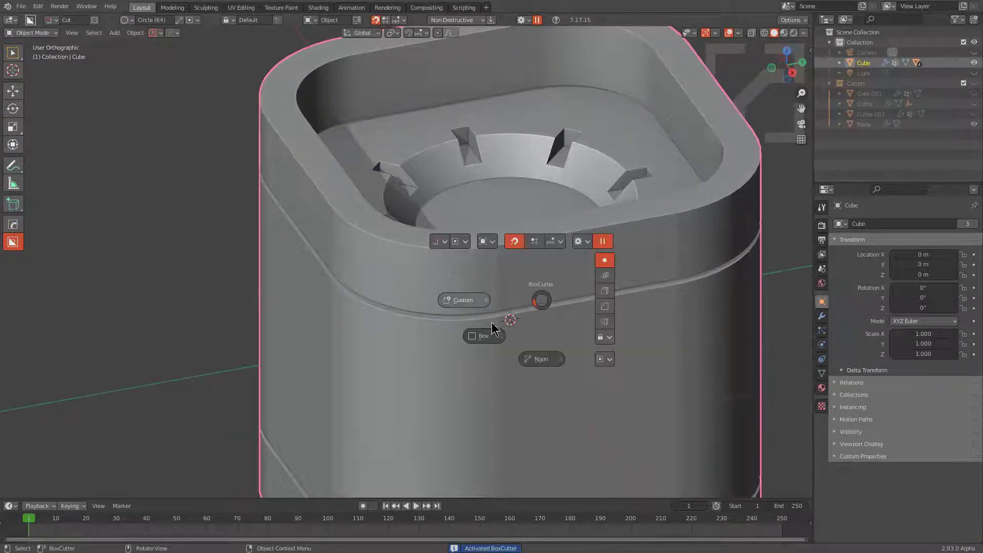
pyautogui.click(493, 330)
pyautogui.moveTo(510, 287)
pyautogui.mouseDown()
pyautogui.moveTo(601, 302)
pyautogui.moveTo(668, 285)
pyautogui.mouseUp()
pyautogui.press('w')
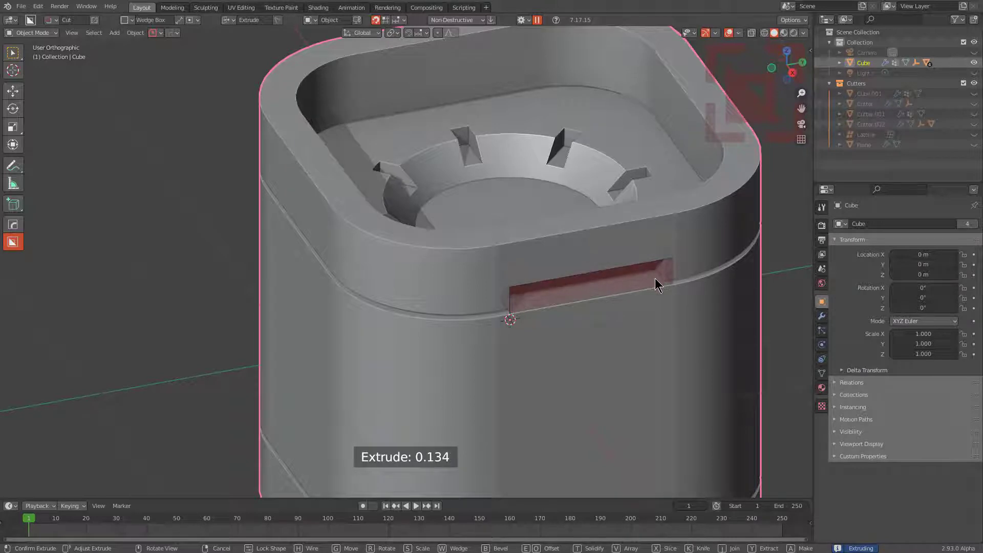
pyautogui.click(564, 281)
# - Sharpen the body with HardOps at 45° sharpness and a 35° auto smooth angle
pyautogui.scroll(-4, 564, 281)
pyautogui.press('q')
pyautogui.click(527, 258)
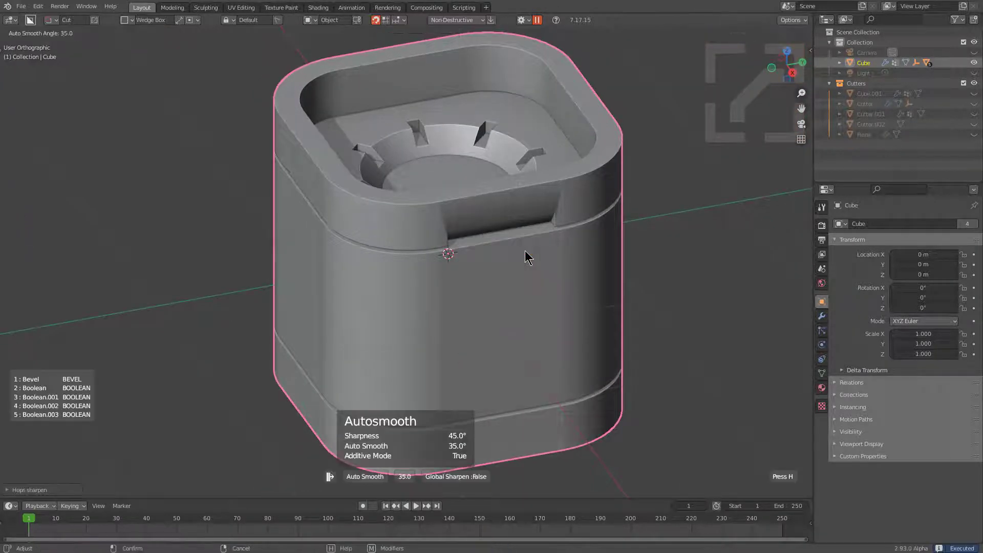
pyautogui.scroll(-1, 525, 251)
pyautogui.click(525, 251)
# - Cut a matching wedge slot about 0.17 deep just below the lower groove on the front face, and mark the body's sharp edges
pyautogui.moveTo(525, 252)
pyautogui.mouseDown(button='middle')
pyautogui.moveTo(508, 305)
pyautogui.moveTo(465, 339)
pyautogui.mouseUp(button='middle')
pyautogui.scroll(2, 465, 339)
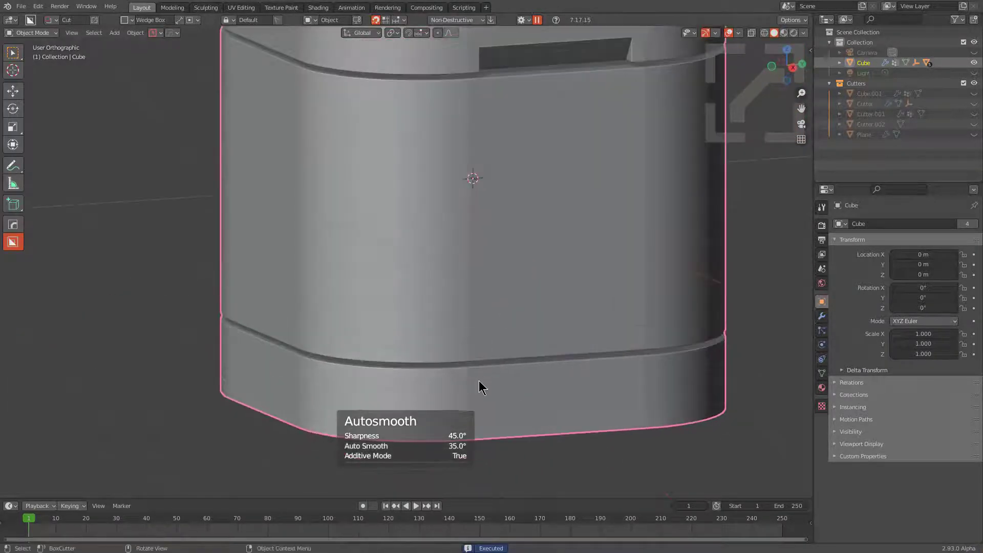
pyautogui.moveTo(480, 385); pyautogui.dragTo(639, 353)
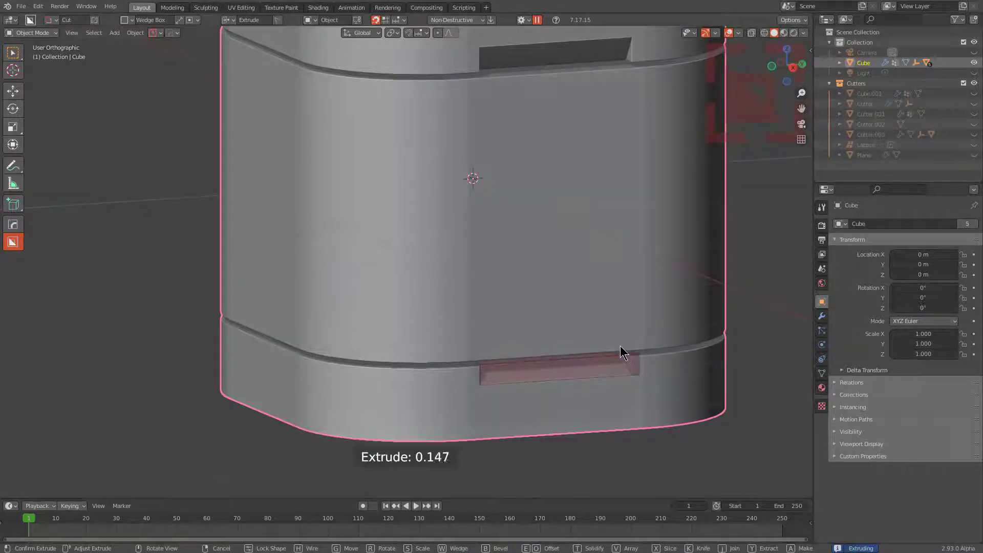
pyautogui.scroll(-3, 467, 281)
pyautogui.click(468, 281)
pyautogui.moveTo(467, 281); pyautogui.dragTo(437, 252, button='middle')
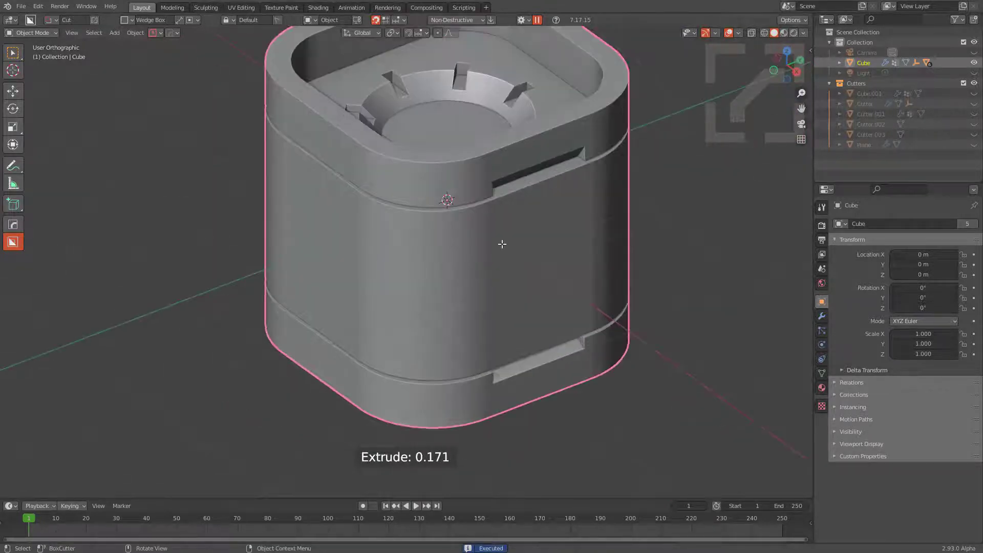
pyautogui.press('q')
pyautogui.click(425, 254)
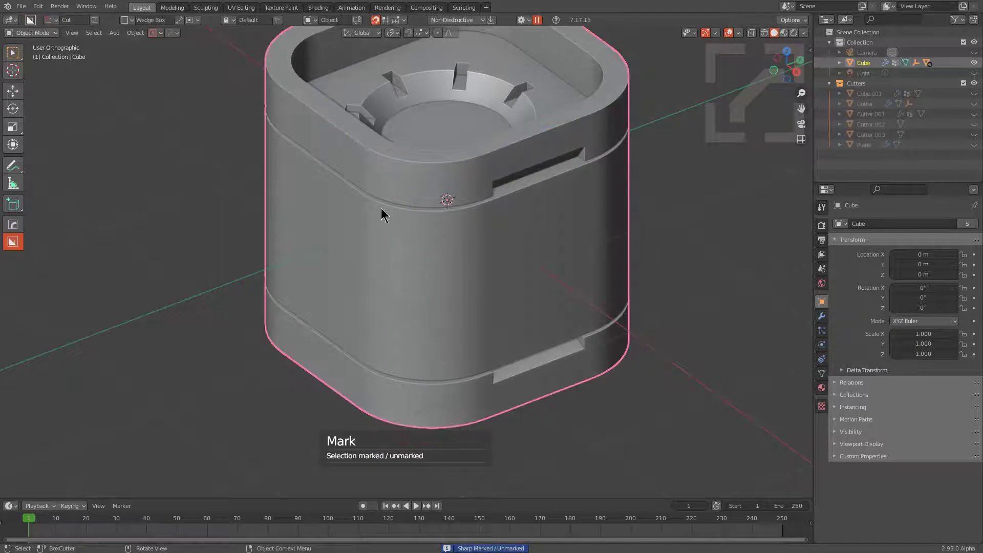
# - Cut a small wedge notch about 0.14 deep into the front part of the body's top rim
pyautogui.moveTo(499, 252); pyautogui.dragTo(473, 294, button='middle')
pyautogui.scroll(3, 512, 275)
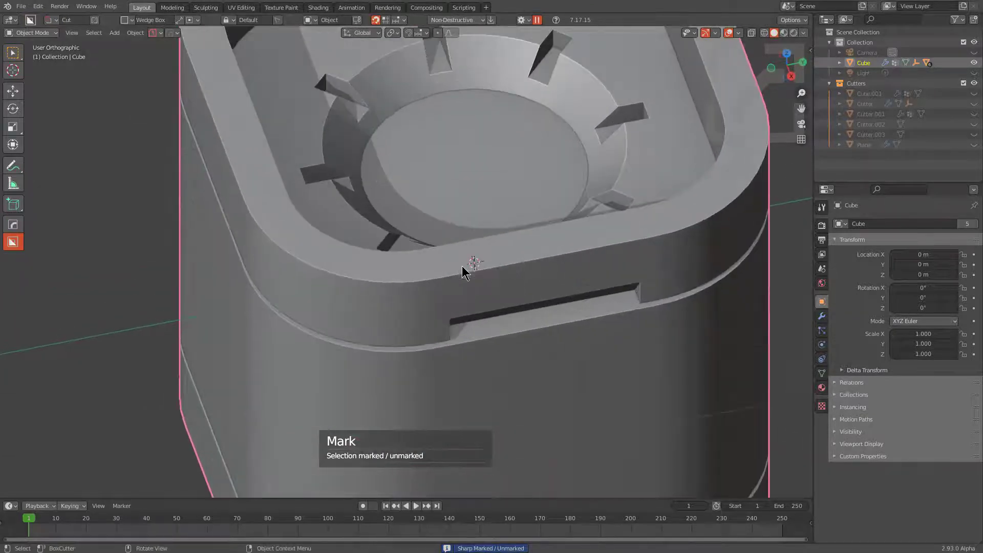
pyautogui.moveTo(464, 267)
pyautogui.mouseDown()
pyautogui.moveTo(511, 283)
pyautogui.moveTo(490, 293)
pyautogui.mouseUp()
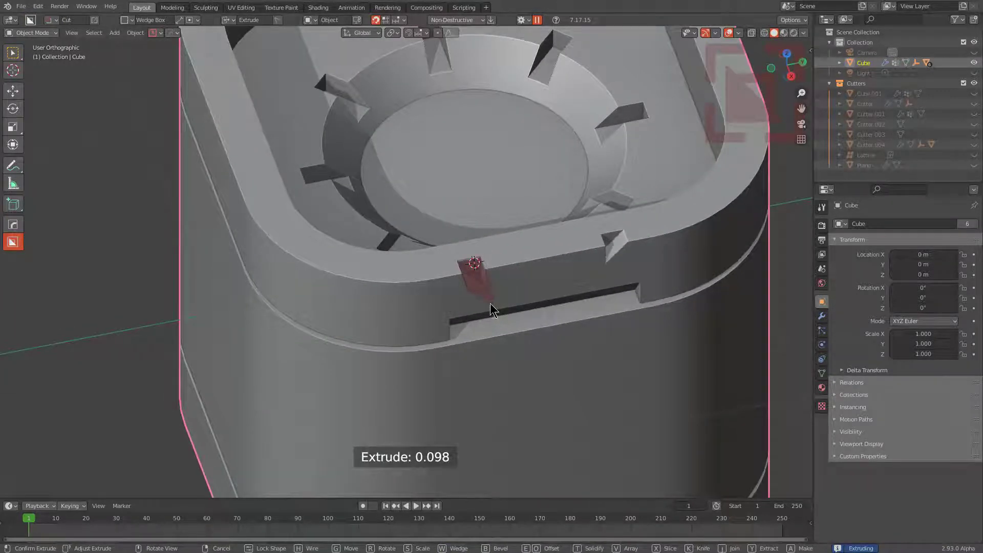
pyautogui.click(491, 314)
# - Cut a wider wedge-box notch about 0.24 deep into the inner edge of the top rim, between the two small notches
pyautogui.scroll(-3, 486, 302)
pyautogui.moveTo(484, 296); pyautogui.dragTo(533, 320, button='middle')
pyautogui.scroll(1, 540, 268)
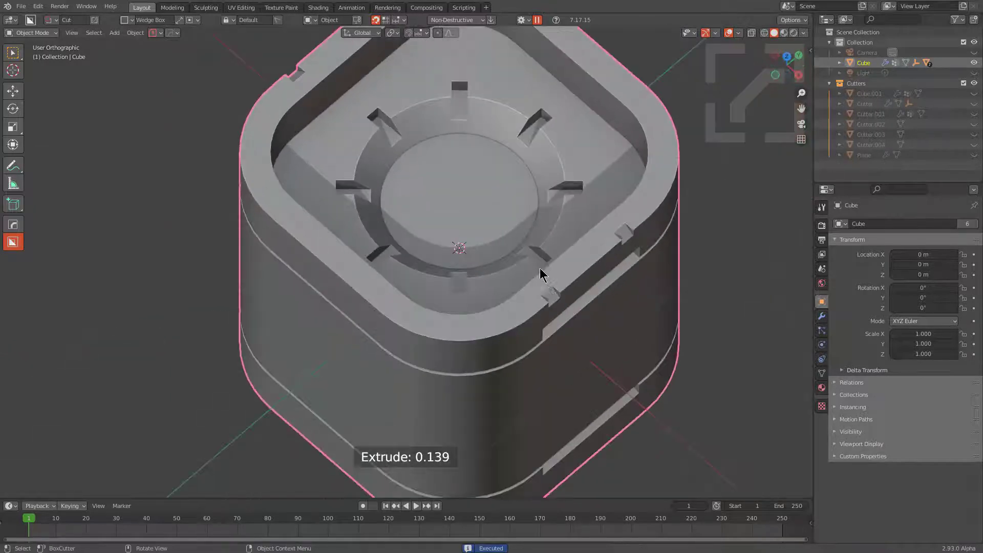
pyautogui.moveTo(564, 270)
pyautogui.mouseDown()
pyautogui.moveTo(596, 218)
pyautogui.moveTo(588, 221)
pyautogui.mouseUp()
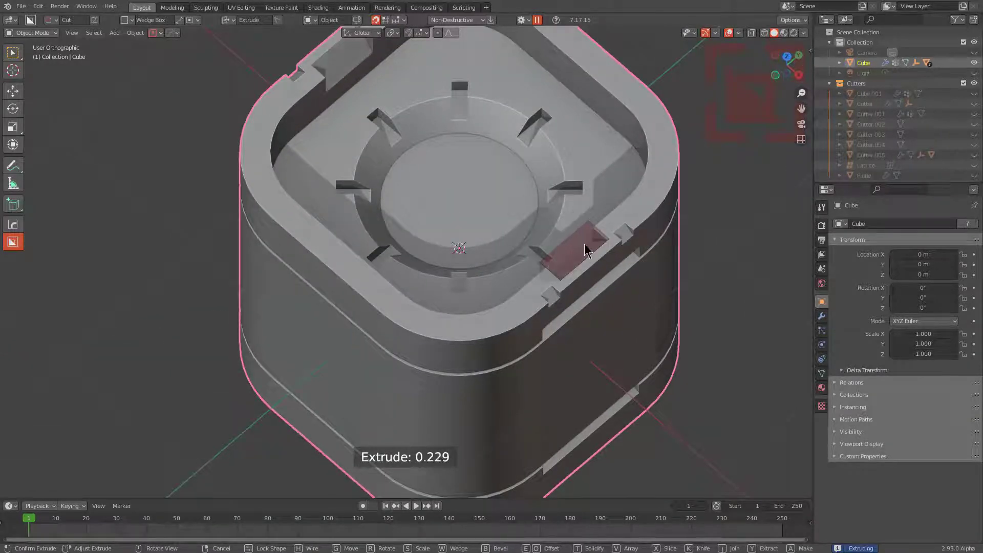
pyautogui.click(586, 254)
pyautogui.scroll(-3, 587, 254)
pyautogui.moveTo(512, 338); pyautogui.dragTo(487, 308, button='middle')
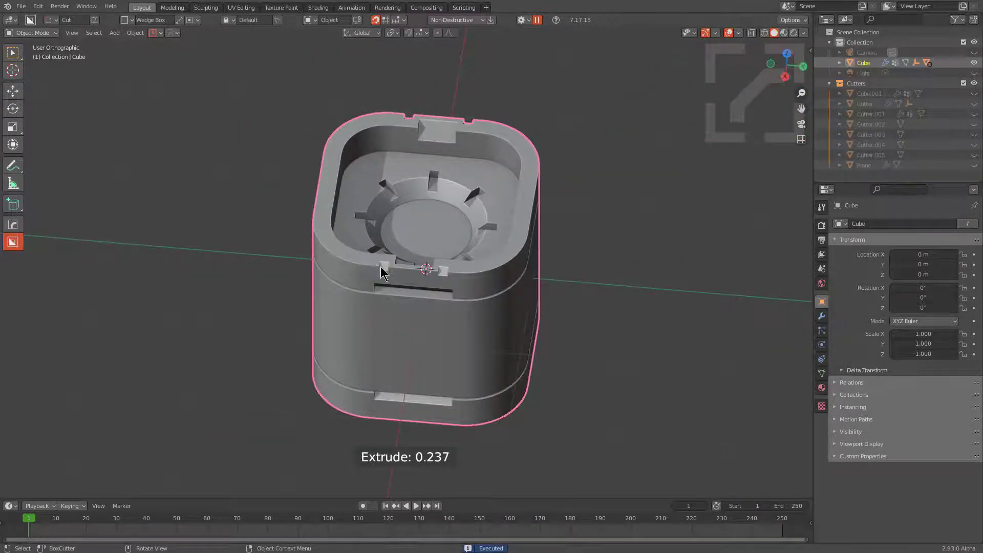
# - Show the body's modifier stack and collapse the Bevel and Hops_Mirror entries to review the full list
pyautogui.moveTo(381, 273); pyautogui.dragTo(390, 266, button='middle')
pyautogui.moveTo(472, 269); pyautogui.dragTo(469, 271, button='middle')
pyautogui.click(822, 316)
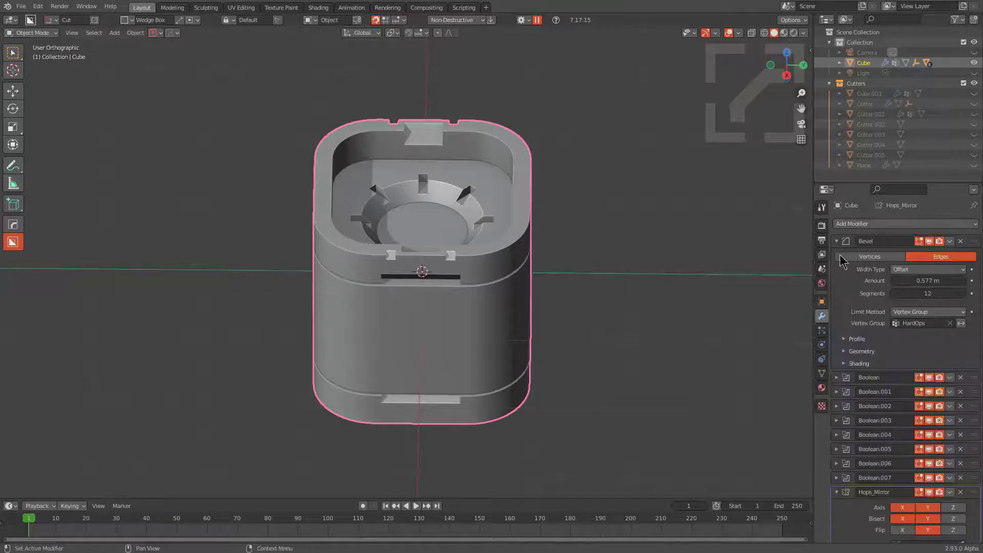
pyautogui.click(838, 241)
pyautogui.click(837, 370)
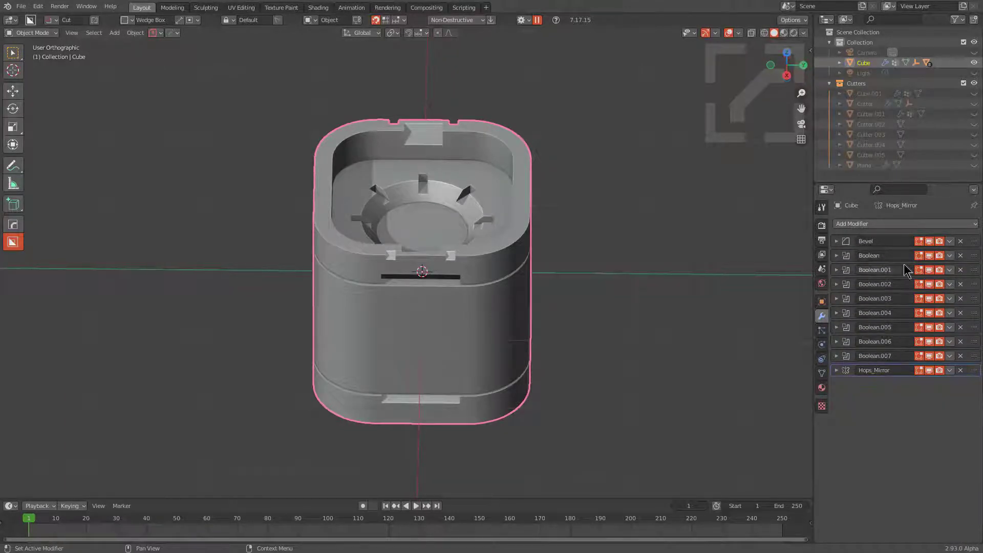
# - Step back and forth through all the body's modifiers with Ever Scroll, from the unmodified mesh up to Hops_Mirror
pyautogui.moveTo(491, 266); pyautogui.dragTo(522, 267, button='middle')
pyautogui.press('q')
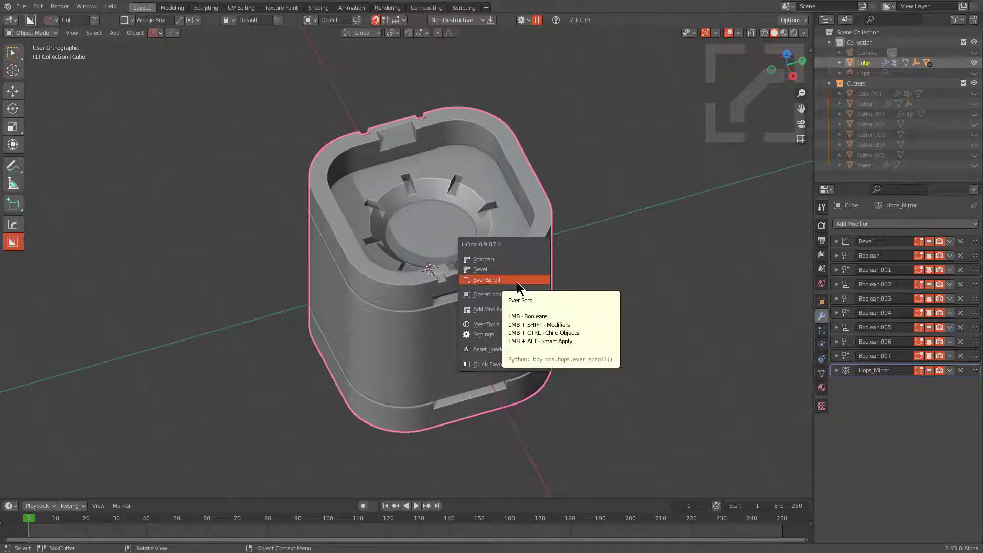
pyautogui.keyDown('shift'); pyautogui.click(517, 281); pyautogui.keyUp('shift')
pyautogui.scroll(-4, 517, 281)
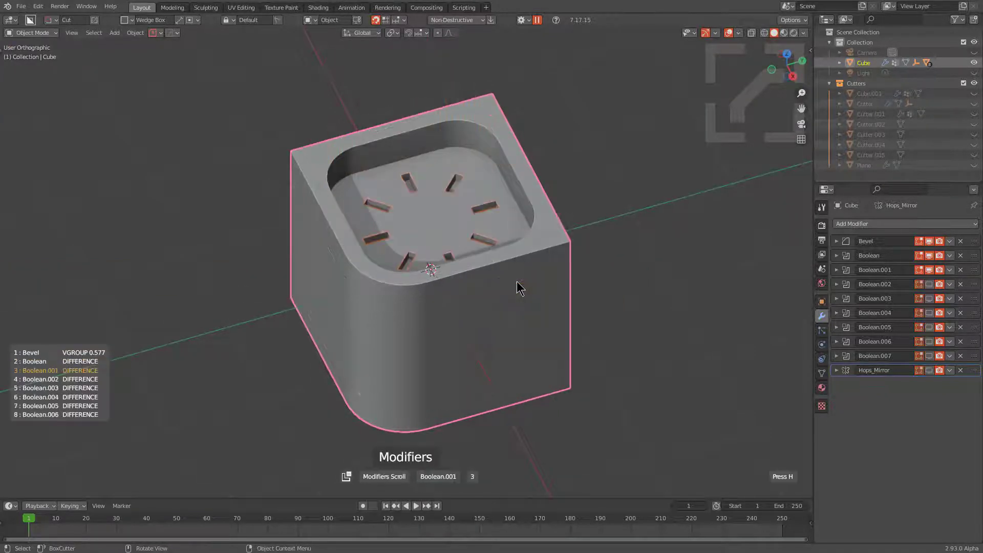
pyautogui.scroll(3, 517, 281)
pyautogui.scroll(-10, 517, 281)
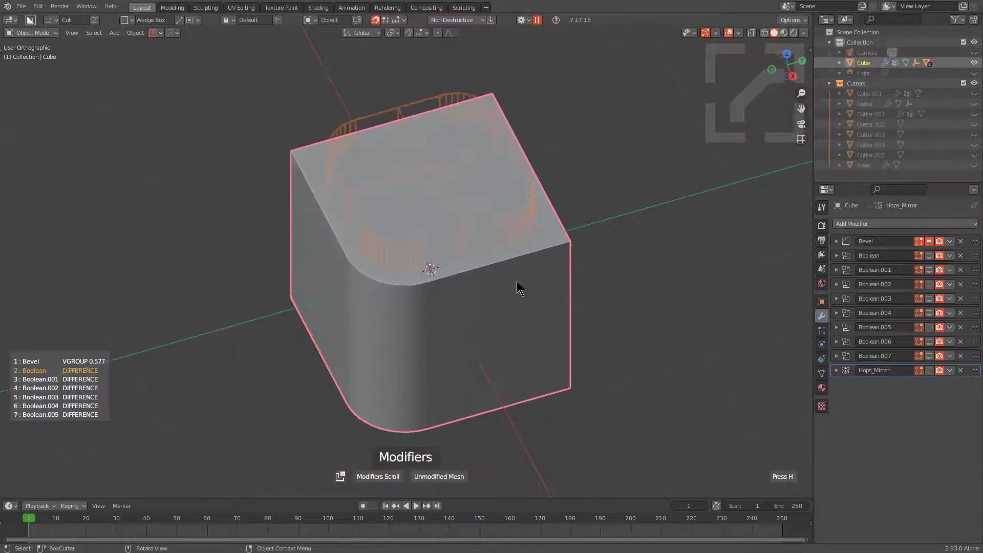
pyautogui.scroll(10, 517, 281)
pyautogui.scroll(-10, 518, 286)
pyautogui.scroll(10, 518, 287)
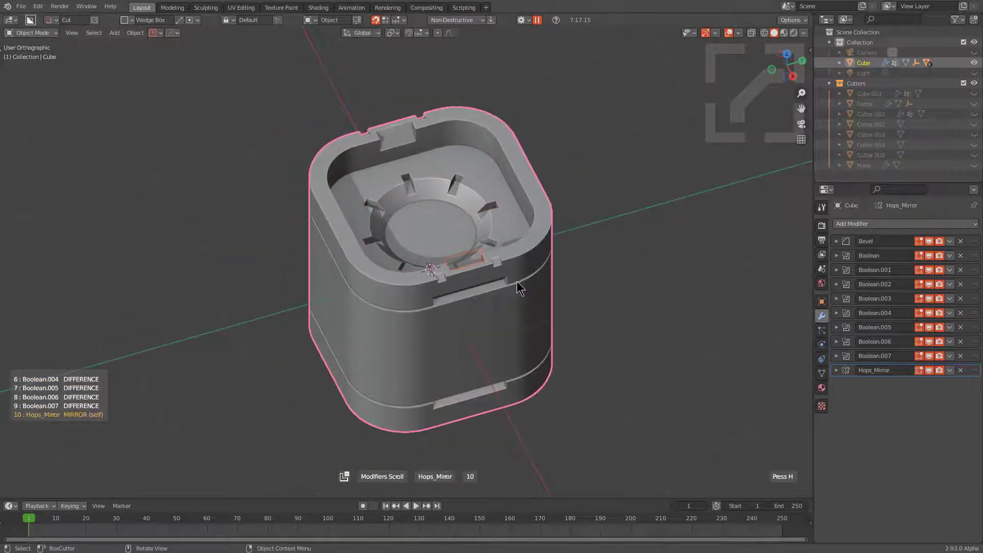
pyautogui.click(518, 287)
# - Cycle through the body's boolean cutters with Ever Scroll's Bool Scroll to examine each one
pyautogui.hotkey('shift', 'q')
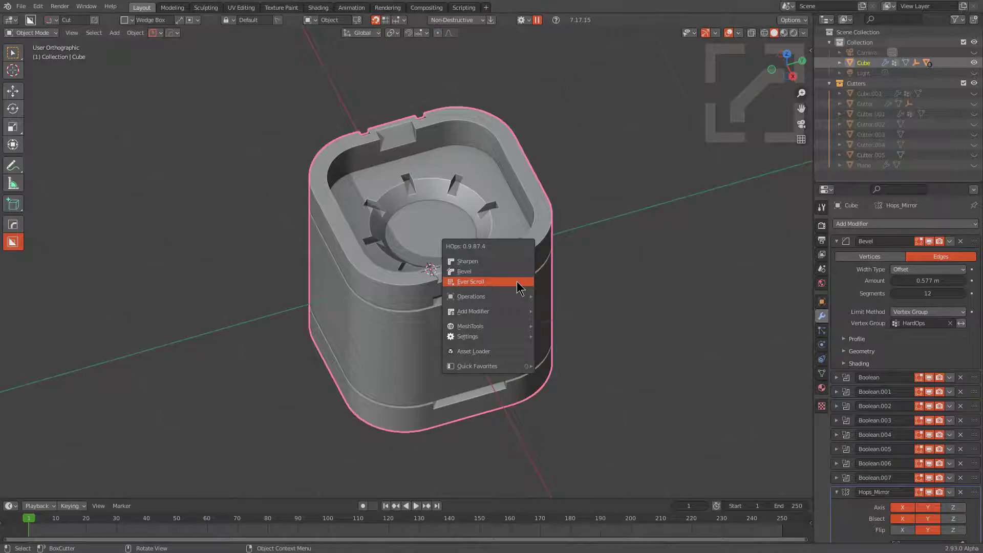
pyautogui.click(518, 287)
pyautogui.scroll(-5, 518, 286)
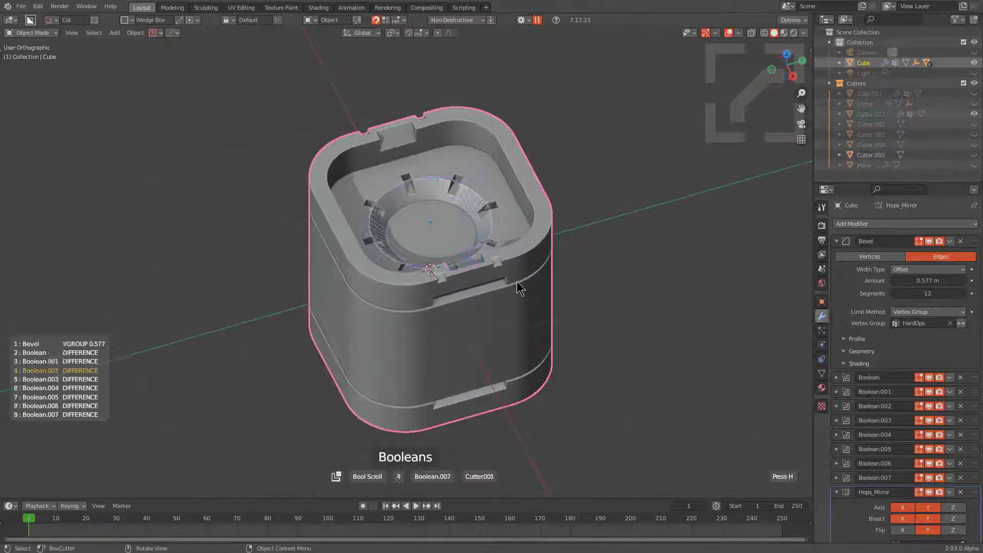
pyautogui.scroll(4, 517, 281)
pyautogui.scroll(-5, 517, 282)
pyautogui.scroll(3, 517, 281)
pyautogui.scroll(-3, 517, 282)
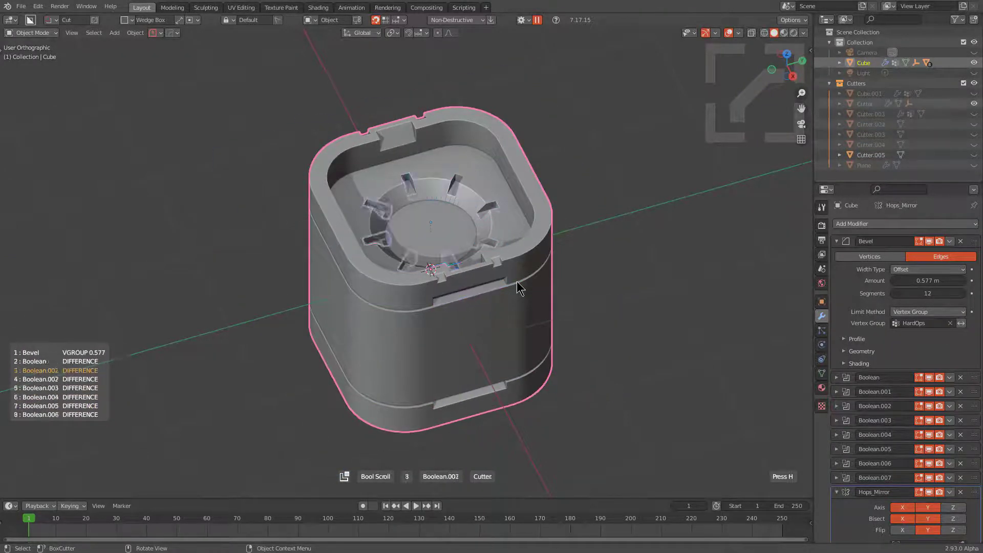
pyautogui.scroll(1, 518, 287)
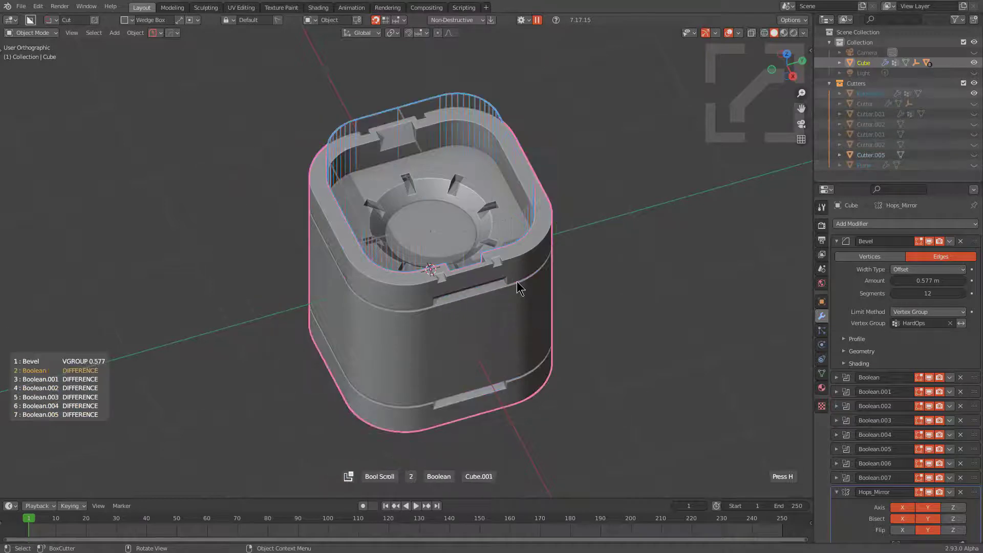
pyautogui.click(518, 287)
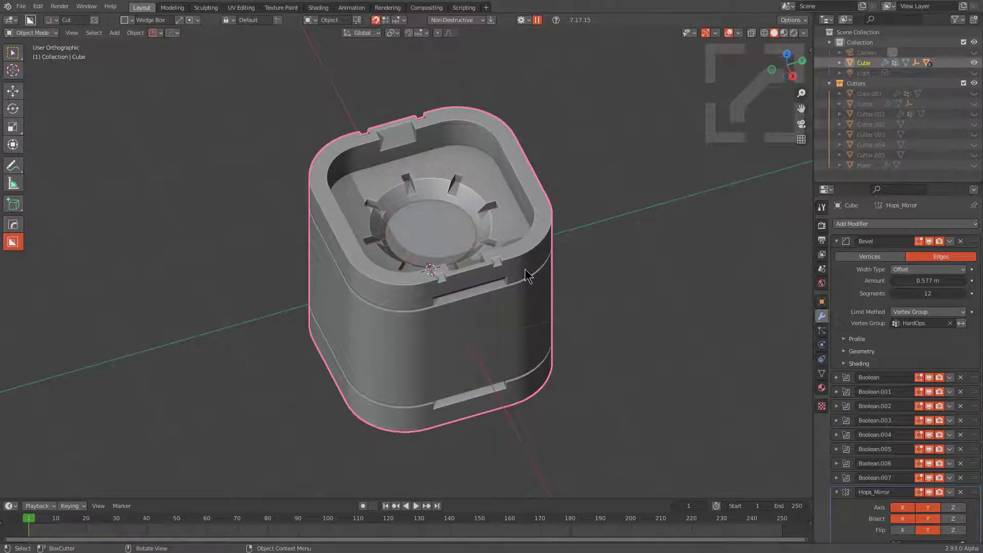
# - Try a plain duplicate of the body moved along Y, and delete that duplicate
pyautogui.moveTo(531, 271); pyautogui.dragTo(529, 281, button='middle')
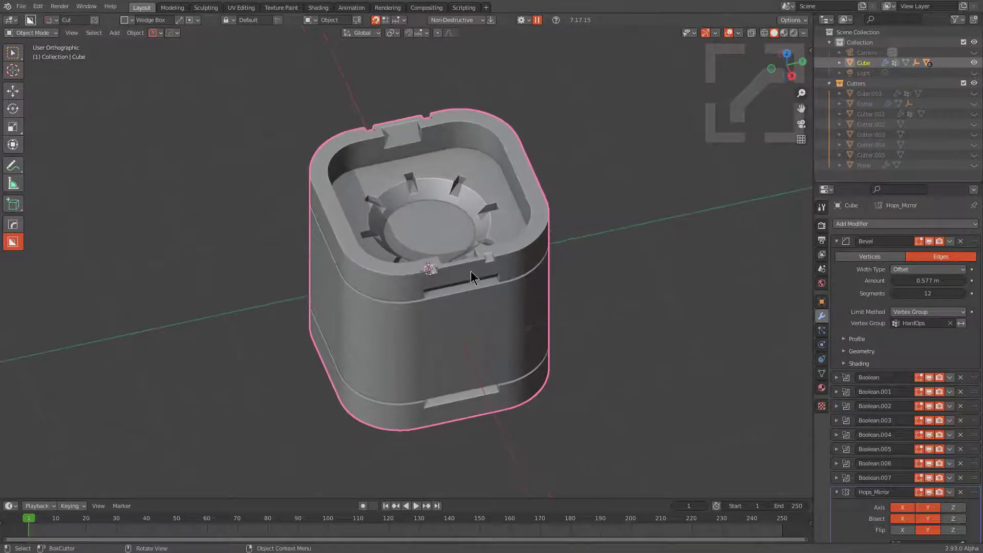
pyautogui.scroll(-2, 442, 274)
pyautogui.hotkey('shift', 'd')
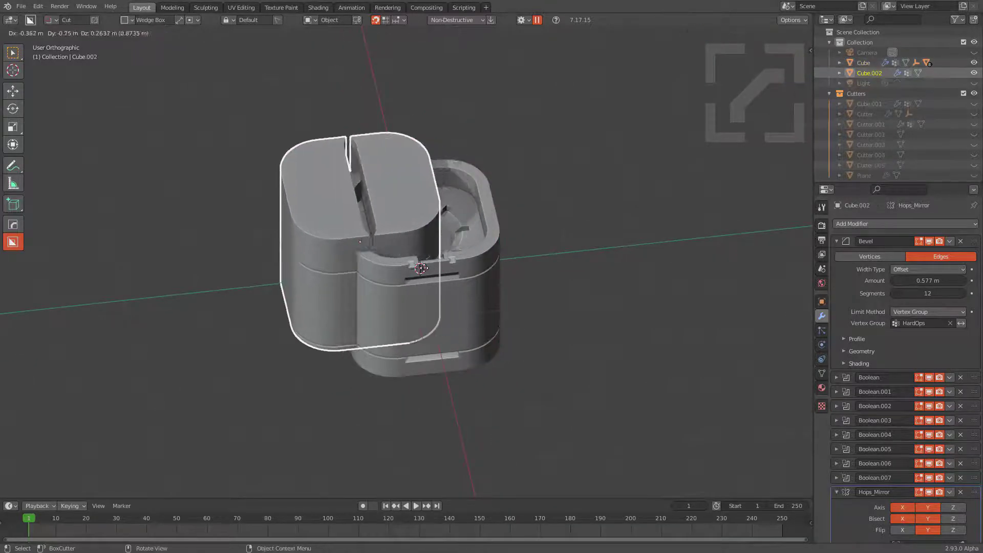
pyautogui.rightClick(456, 300)
pyautogui.moveTo(457, 300); pyautogui.dragTo(443, 298, button='middle')
pyautogui.scroll(3, 443, 298)
pyautogui.press('g')
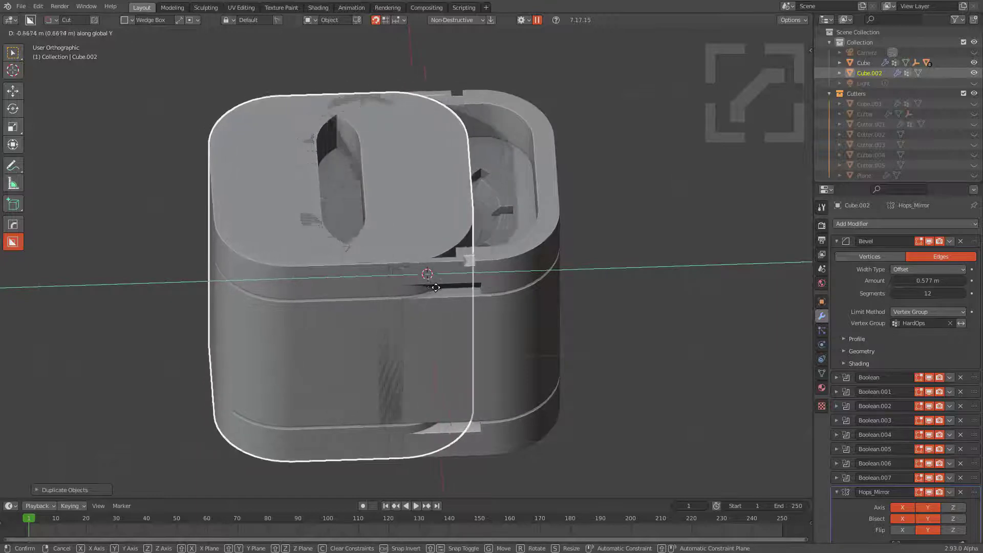
pyautogui.press('y')
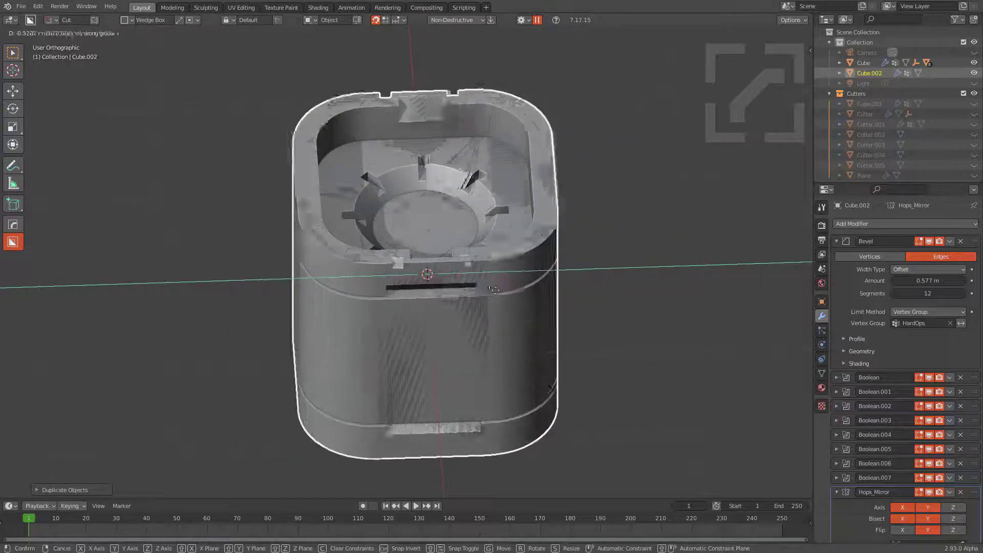
pyautogui.click(614, 266)
pyautogui.press('x')
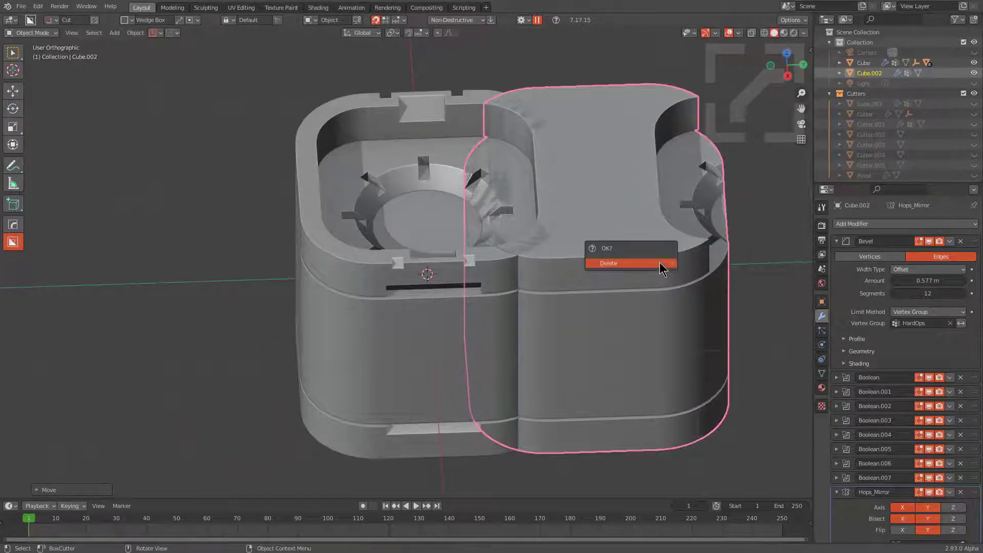
pyautogui.click(615, 263)
# - Create a Uniquify copy of the body with its cutters and place it about 2.8 m along negative Y
pyautogui.click(463, 294)
pyautogui.moveTo(458, 295); pyautogui.dragTo(469, 242, button='middle')
pyautogui.press('q')
pyautogui.moveTo(452, 259)
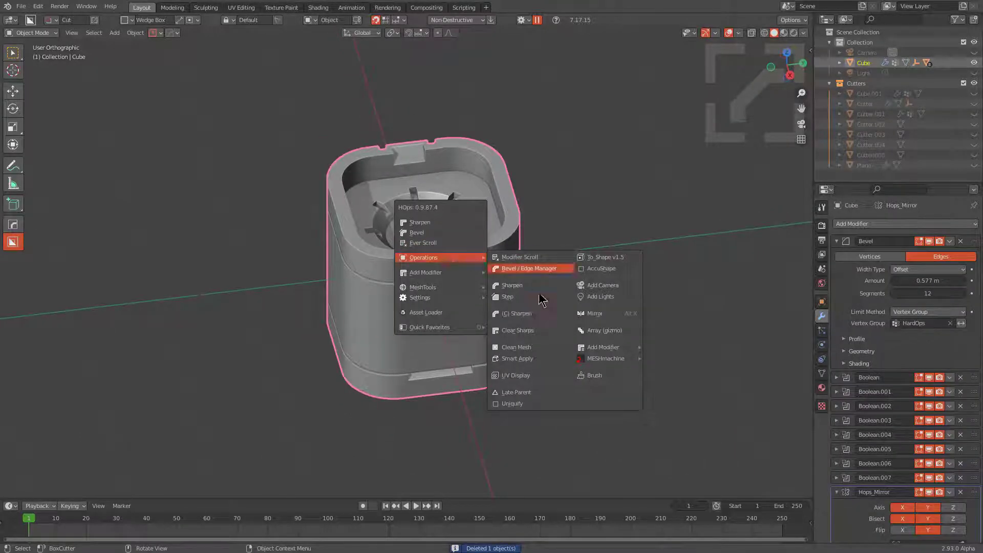
pyautogui.click(527, 405)
pyautogui.press('y')
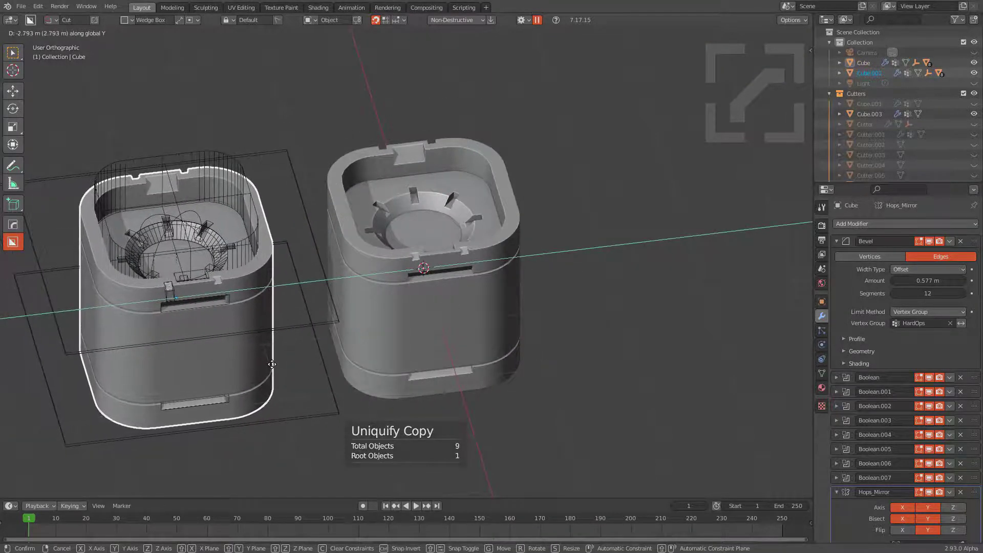
pyautogui.click(273, 359)
pyautogui.keyDown('shift'); pyautogui.moveTo(278, 263); pyautogui.dragTo(434, 237, button='middle'); pyautogui.keyUp('shift')
pyautogui.scroll(2, 320, 230)
pyautogui.moveTo(309, 179); pyautogui.dragTo(333, 185, button='middle')
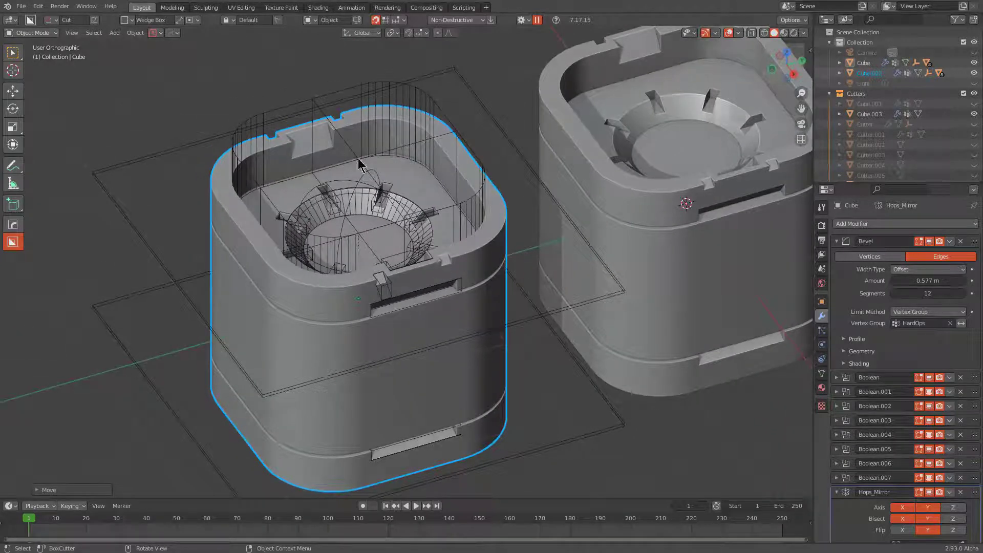
pyautogui.moveTo(472, 277); pyautogui.dragTo(406, 247, button='middle')
pyautogui.moveTo(487, 279); pyautogui.dragTo(263, 153, button='middle')
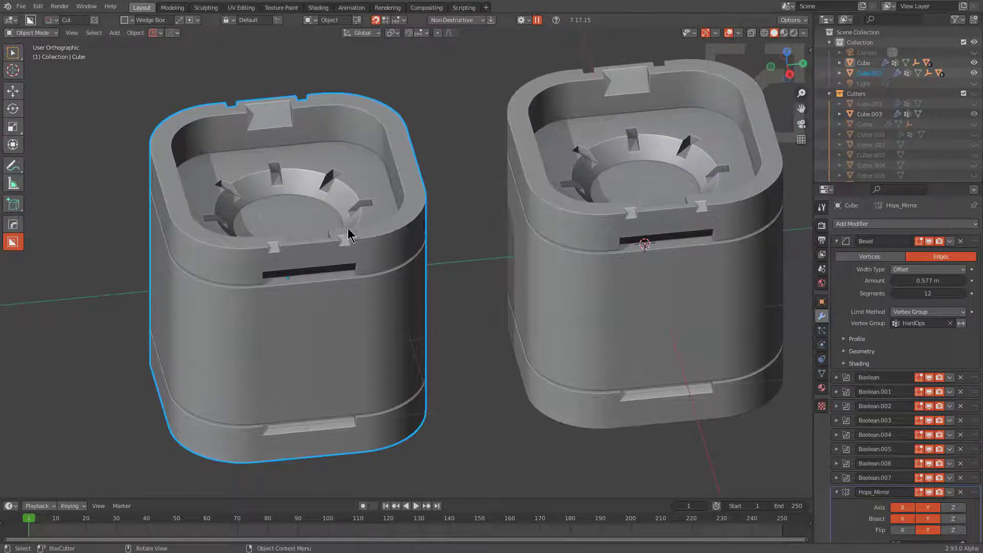
# - Pick the radial notch cutter of the copy's round recess with Ever Scroll's Bool Scroll and set its array count to 4
pyautogui.moveTo(348, 235); pyautogui.dragTo(443, 247, button='middle')
pyautogui.scroll(2, 493, 227)
pyautogui.click(493, 226)
pyautogui.press('q')
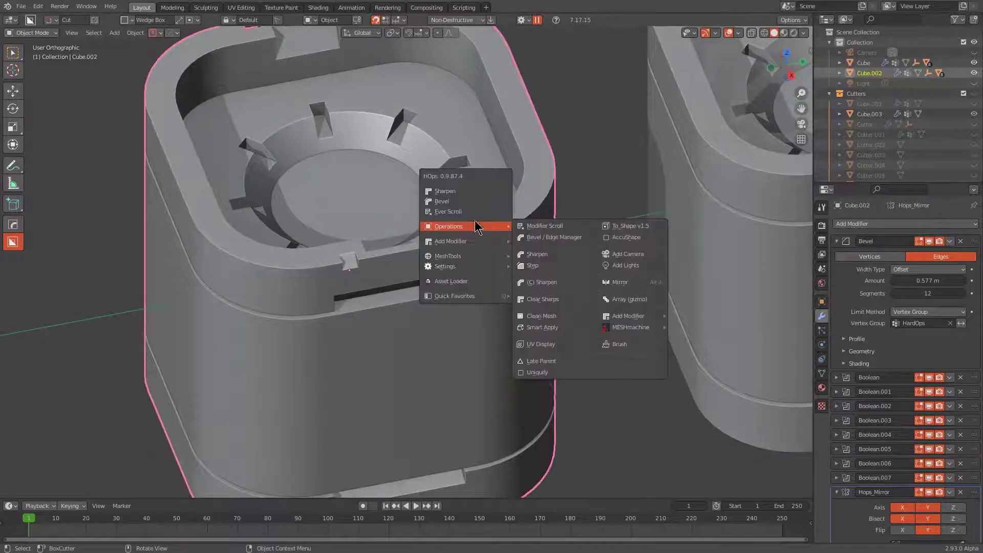
pyautogui.click(474, 213)
pyautogui.scroll(5, 474, 213)
pyautogui.scroll(1, 474, 212)
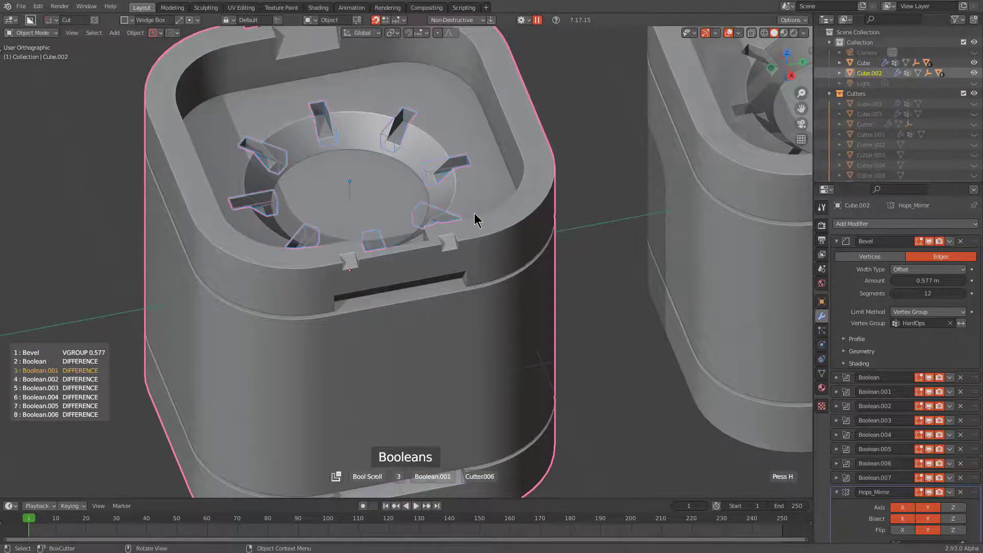
pyautogui.click(474, 213)
pyautogui.press('q')
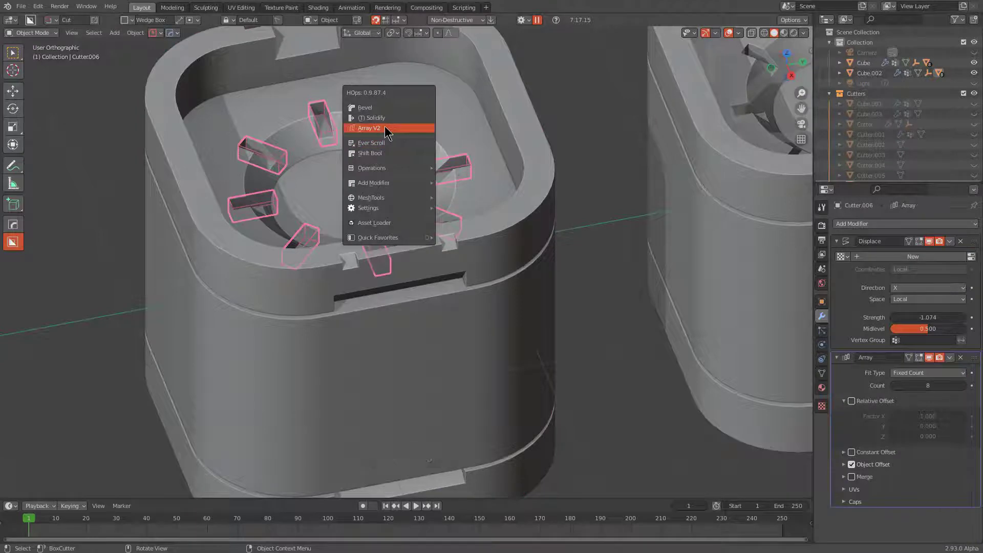
pyautogui.click(386, 128)
pyautogui.scroll(-3, 385, 126)
pyautogui.scroll(-1, 384, 132)
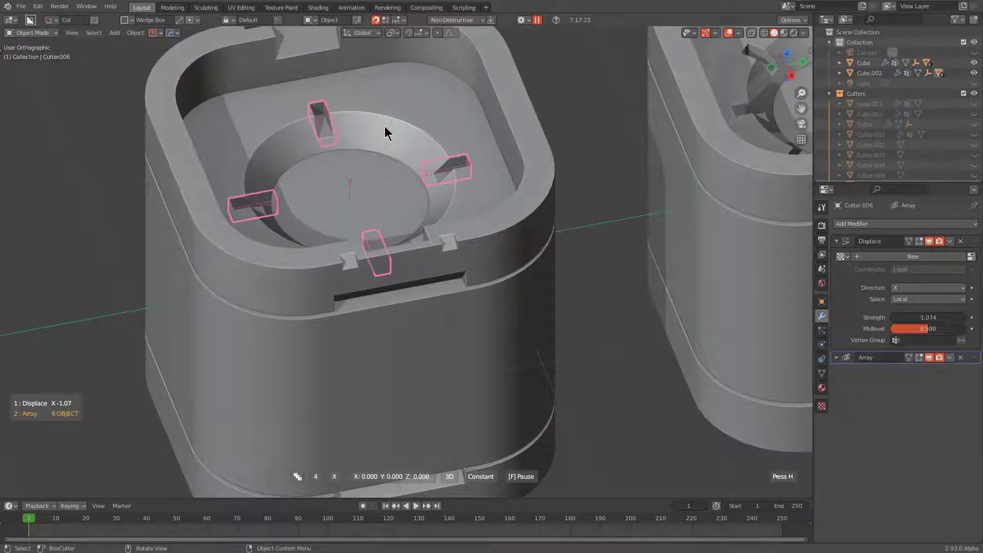
pyautogui.scroll(2, 385, 133)
pyautogui.click(385, 127)
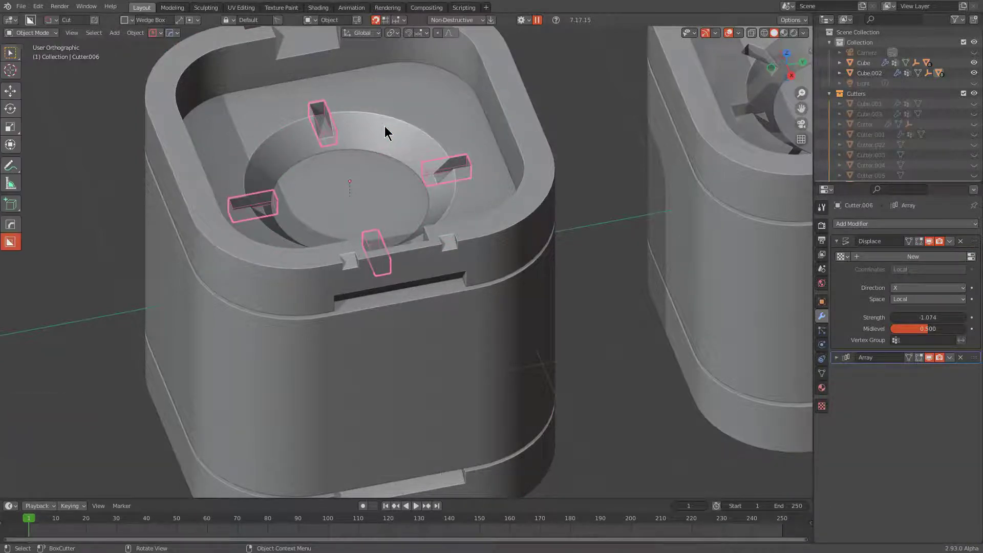
# - Pick the upper front slot's cutter on the copy with Bool Scroll and scale it along Y to about a third of its length
pyautogui.scroll(-4, 385, 128)
pyautogui.click(442, 216)
pyautogui.press('q')
pyautogui.click(460, 277)
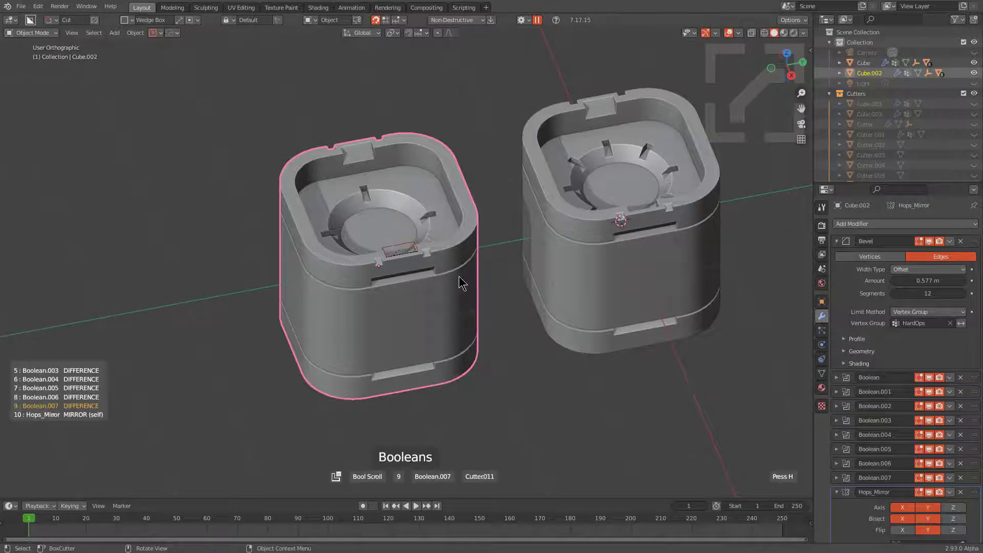
pyautogui.scroll(1, 459, 277)
pyautogui.scroll(2, 459, 276)
pyautogui.click(459, 276)
pyautogui.scroll(4, 487, 289)
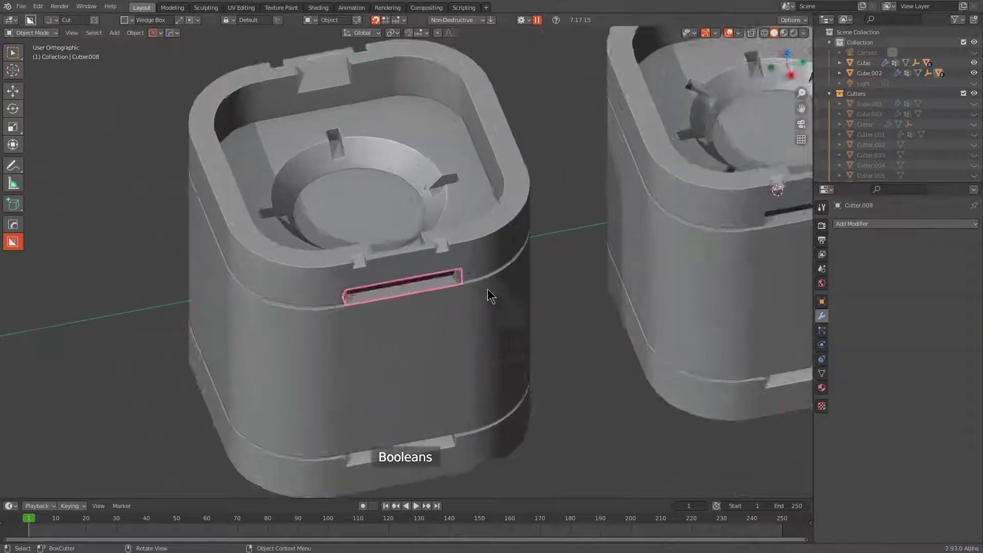
pyautogui.press('s')
pyautogui.press('y')
pyautogui.click(403, 291)
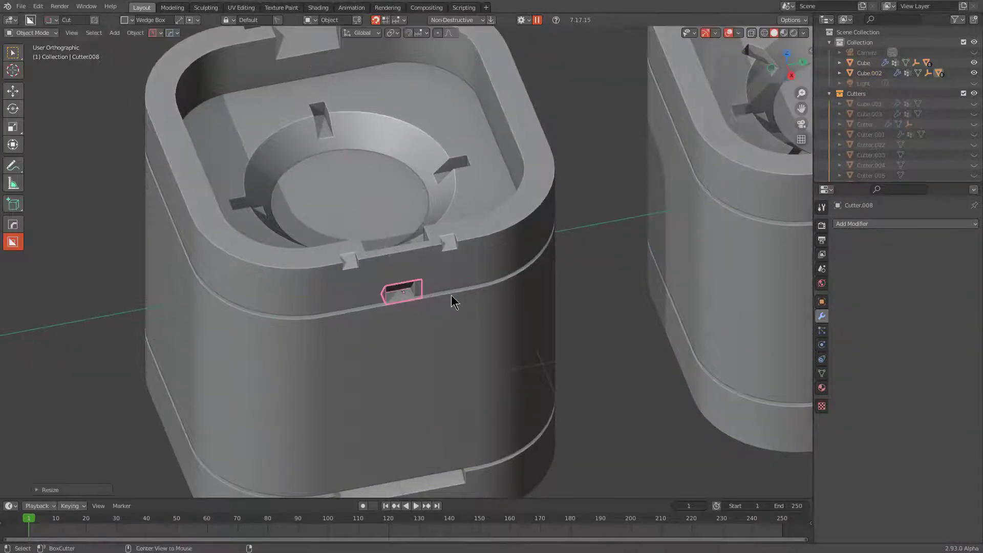
# - Deselect the slot cutter, select the copied body and activate the HardOps tool
pyautogui.hotkey('alt', 'a')
pyautogui.click(491, 300)
pyautogui.scroll(-1, 443, 281)
pyautogui.hotkey('alt', 'w')
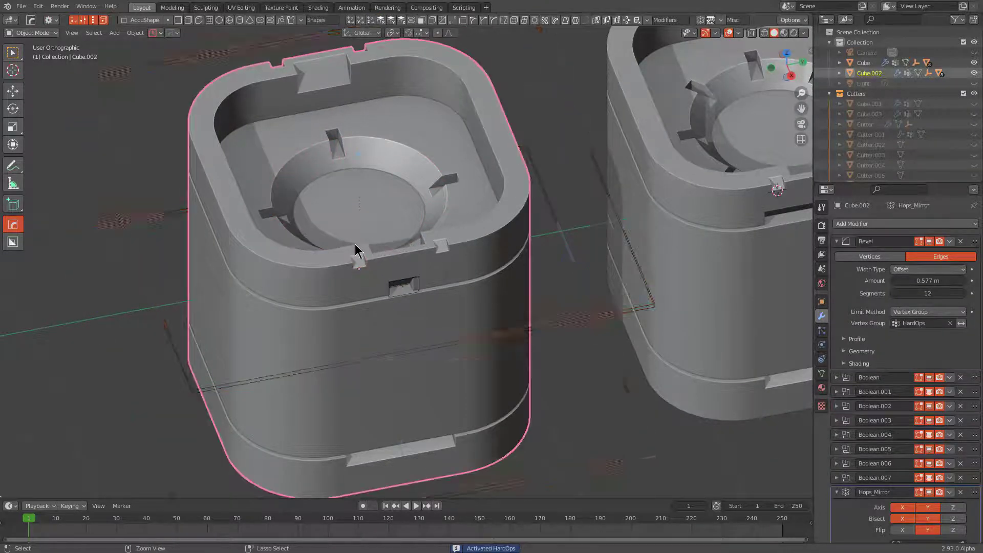
# - Pick the copy's groove cutter and select both of its plane faces in Edit Mode
pyautogui.scroll(-1, 413, 282)
pyautogui.keyDown('shift'); pyautogui.moveTo(413, 281); pyautogui.dragTo(428, 249, button='middle'); pyautogui.keyUp('shift')
pyautogui.click(508, 291)
pyautogui.press('Tab')
pyautogui.moveTo(508, 291); pyautogui.dragTo(465, 251, button='middle')
pyautogui.press('3')
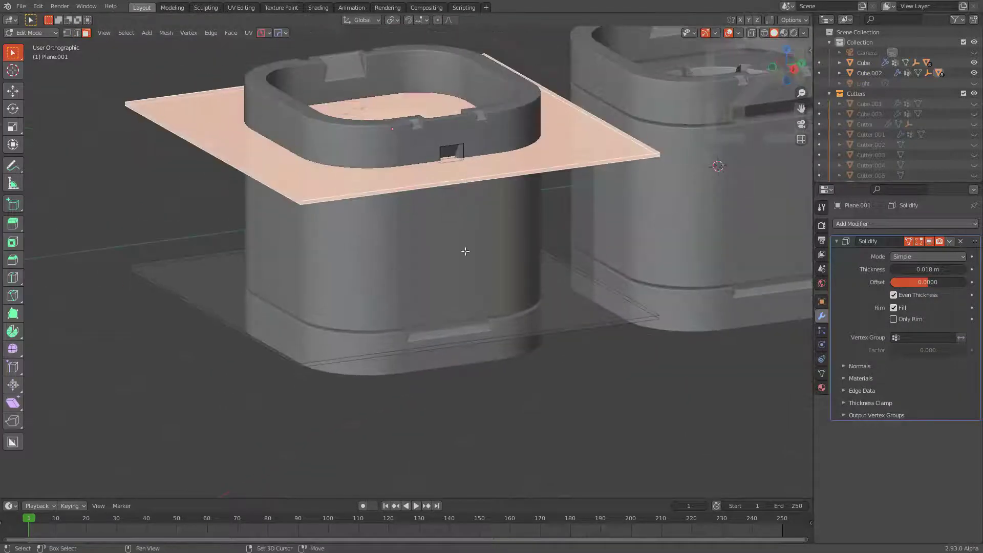
pyautogui.hotkey('shift', 'd')
pyautogui.press('z')
pyautogui.click(551, 314)
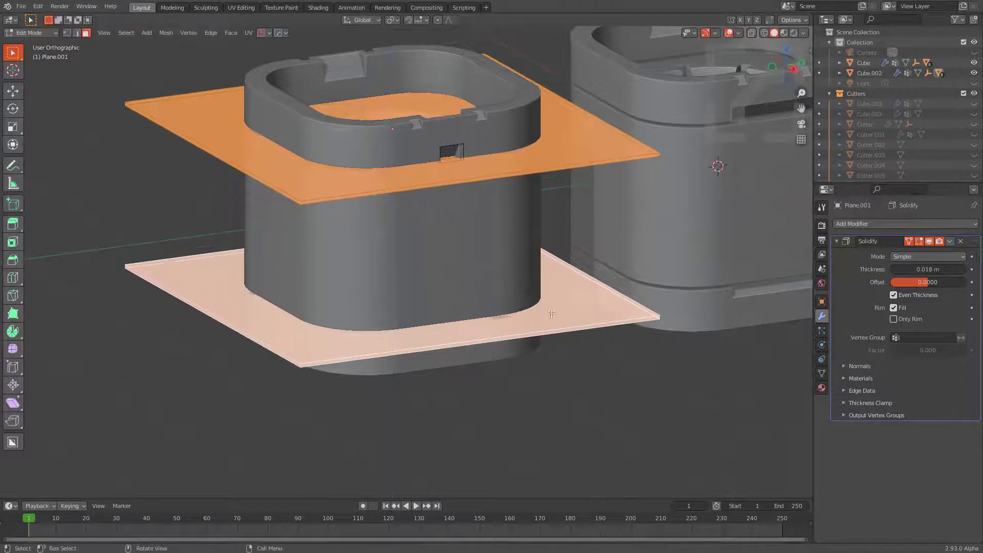
pyautogui.press('Tab')
# - Adjust the groove planes' Solidify modifier to a thickness of about 0.0855 m with an offset of -1
pyautogui.moveTo(922, 269)
pyautogui.mouseDown()
pyautogui.moveTo(973, 269)
pyautogui.moveTo(916, 270)
pyautogui.mouseUp()
pyautogui.moveTo(923, 271); pyautogui.dragTo(912, 271)
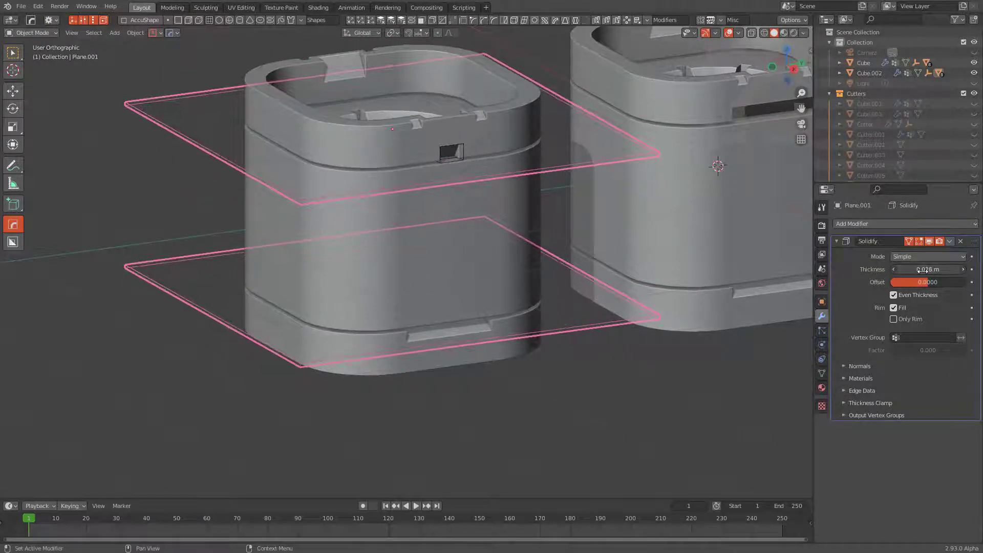
pyautogui.press('q')
pyautogui.click(592, 203)
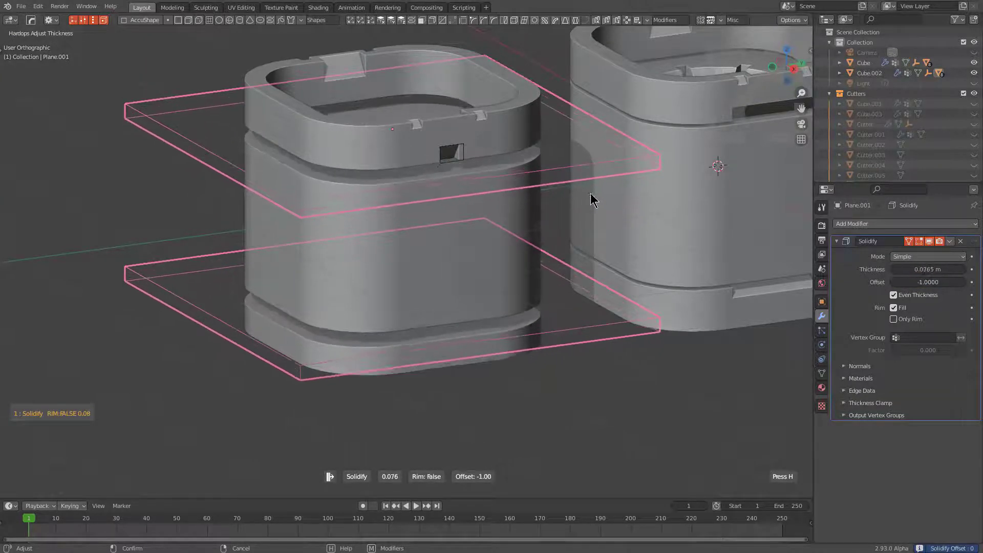
pyautogui.click(588, 193)
# - Select the whole lower groove plane in Edit Mode and flip its normals so that it thickens upward
pyautogui.press('Tab')
pyautogui.hotkey('alt', 'a')
pyautogui.hotkey('ctrl', 'l')
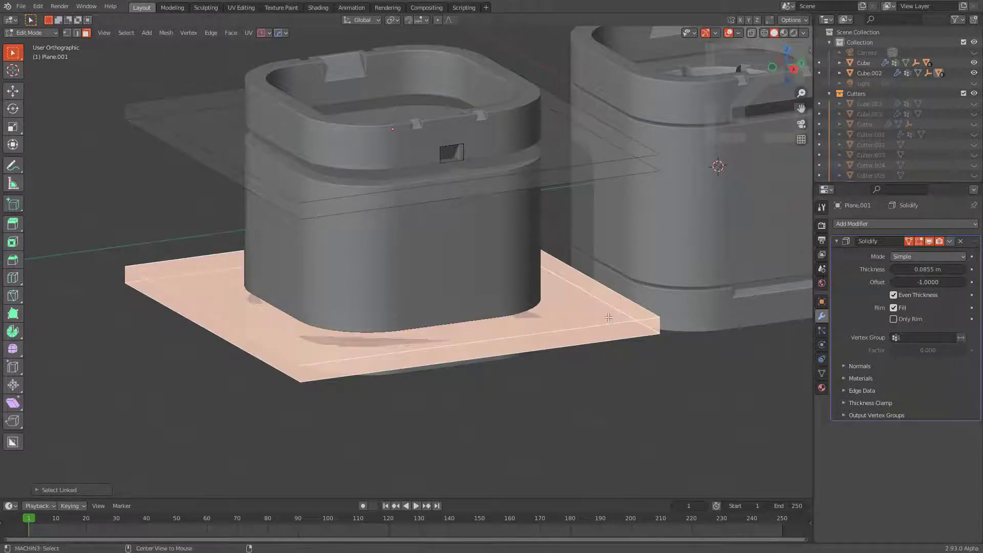
pyautogui.rightClick(608, 317)
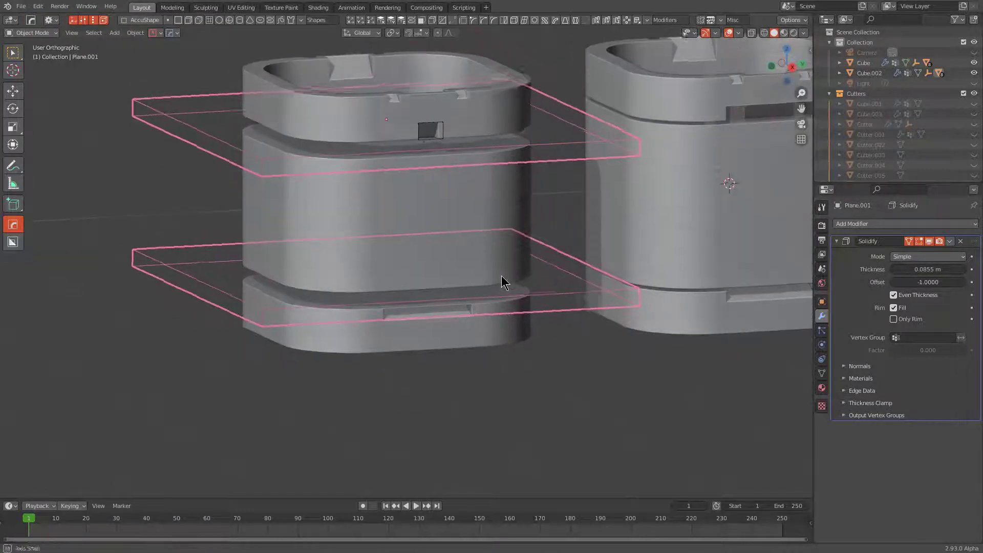
# - Reduce the groove planes' Solidify thickness to narrow both grooves, and hide the cutter
pyautogui.rightClick(502, 281)
pyautogui.click(514, 274)
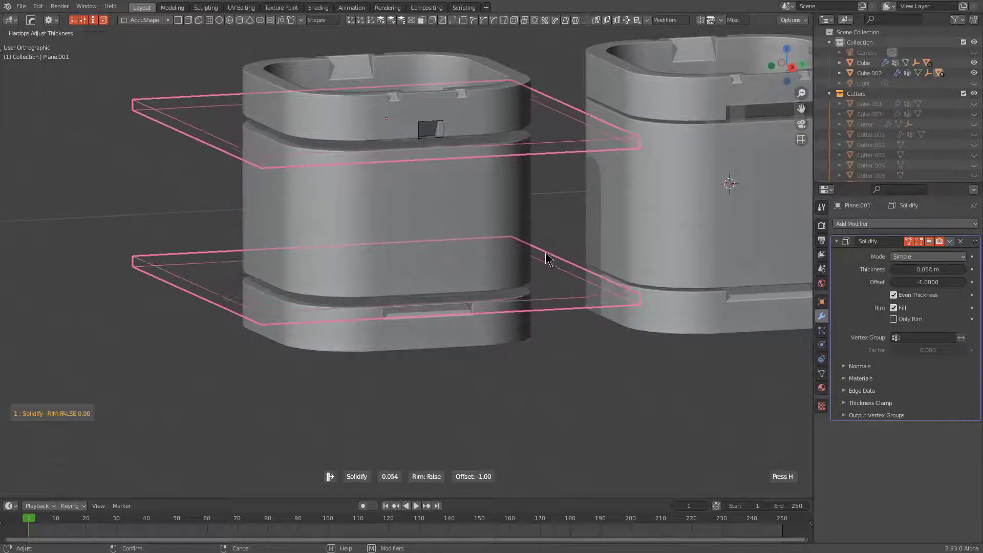
pyautogui.click(482, 230)
pyautogui.press('h')
# - Select the copied body and collapse its Bevel modifier settings
pyautogui.moveTo(482, 232); pyautogui.dragTo(559, 250, button='middle')
pyautogui.scroll(-2, 486, 254)
pyautogui.click(395, 255)
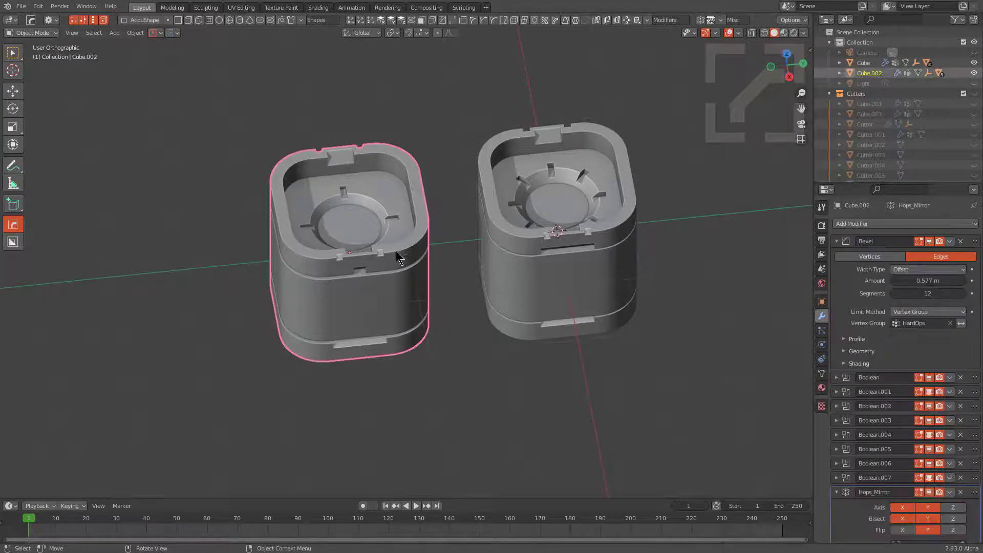
pyautogui.click(838, 241)
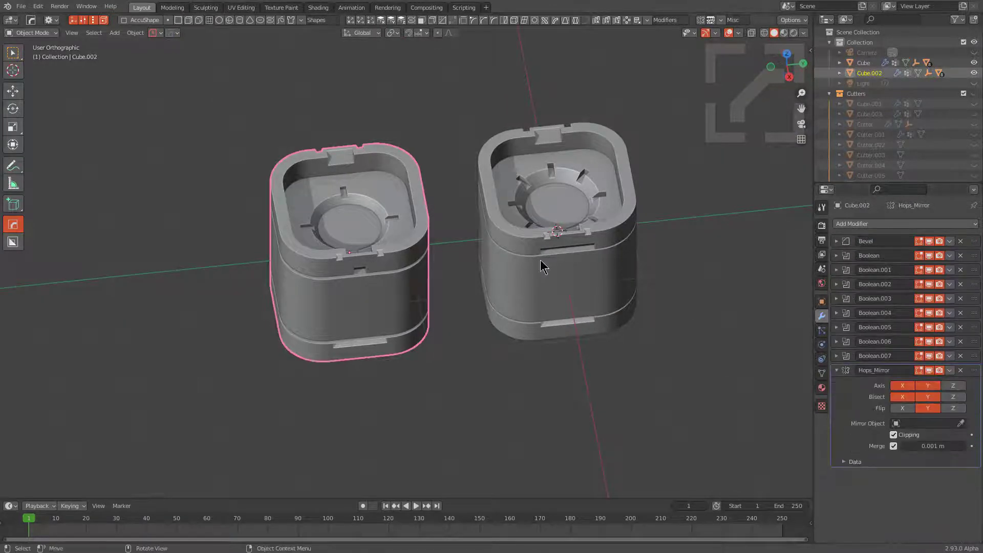
# - Try trackball rotations and a free move on the copied body to test how its cutters follow
pyautogui.moveTo(543, 266); pyautogui.dragTo(468, 246, button='middle')
pyautogui.press('r')
pyautogui.press('r')
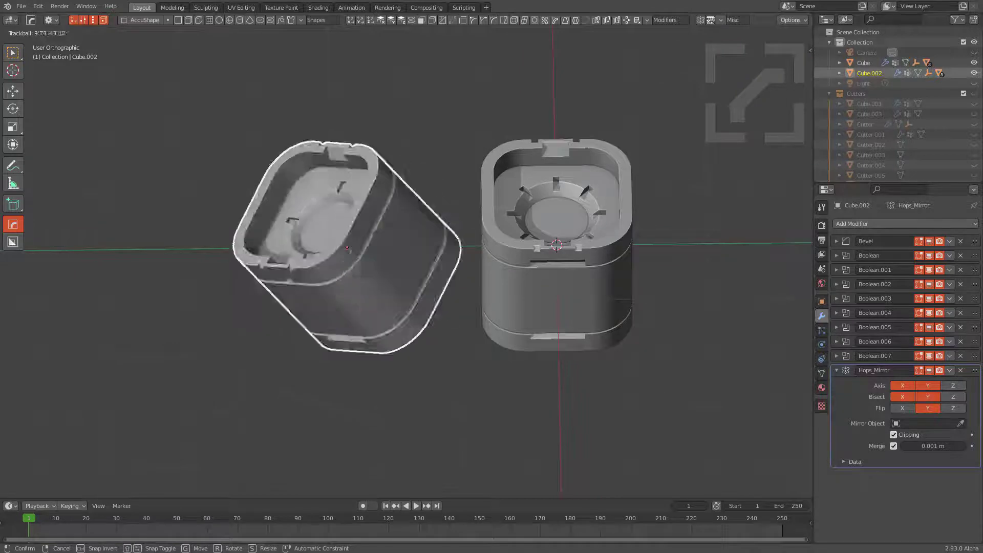
pyautogui.press('Escape')
pyautogui.press('g')
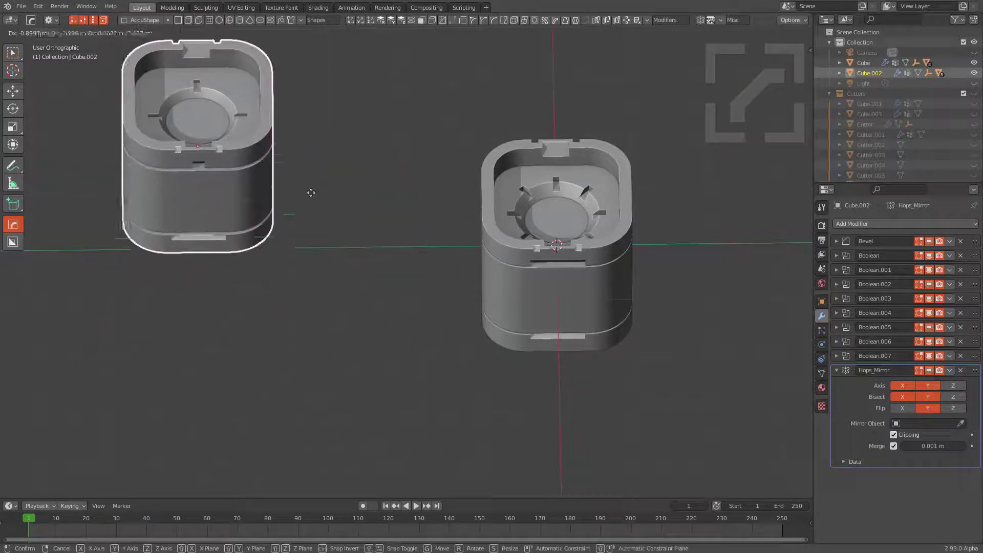
pyautogui.press('Escape')
pyautogui.press('r')
pyautogui.press('r')
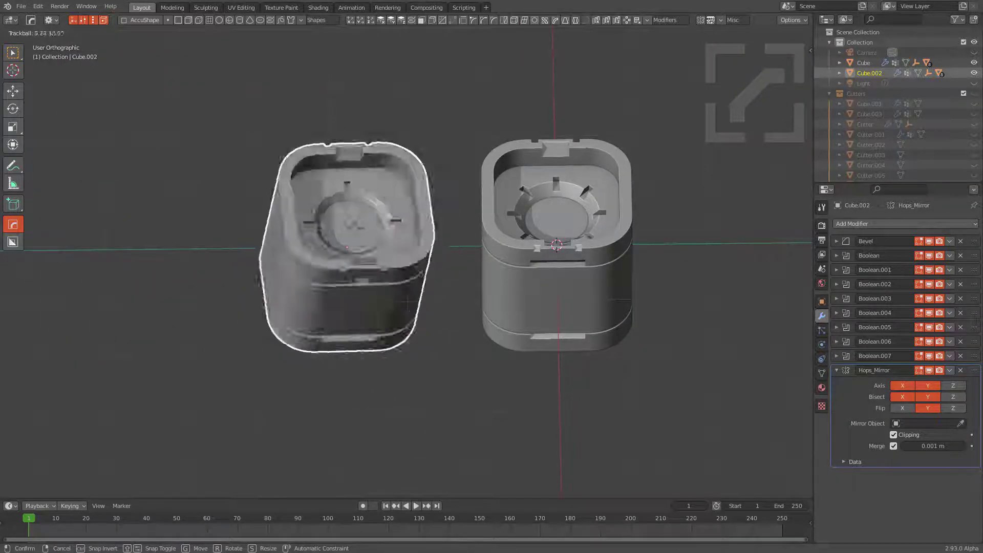
pyautogui.press('Escape')
pyautogui.moveTo(378, 207); pyautogui.dragTo(394, 215, button='middle')
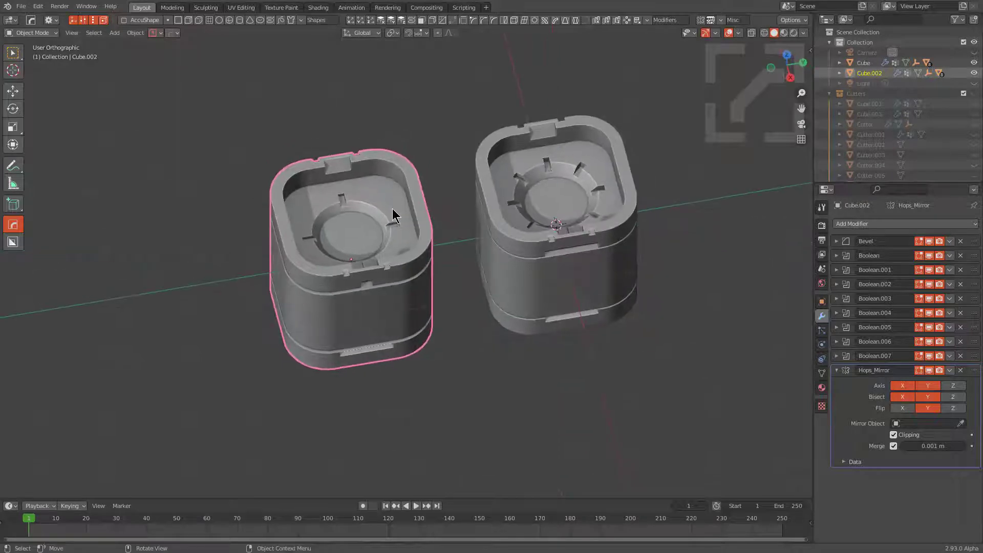
pyautogui.press('r')
pyautogui.press('r')
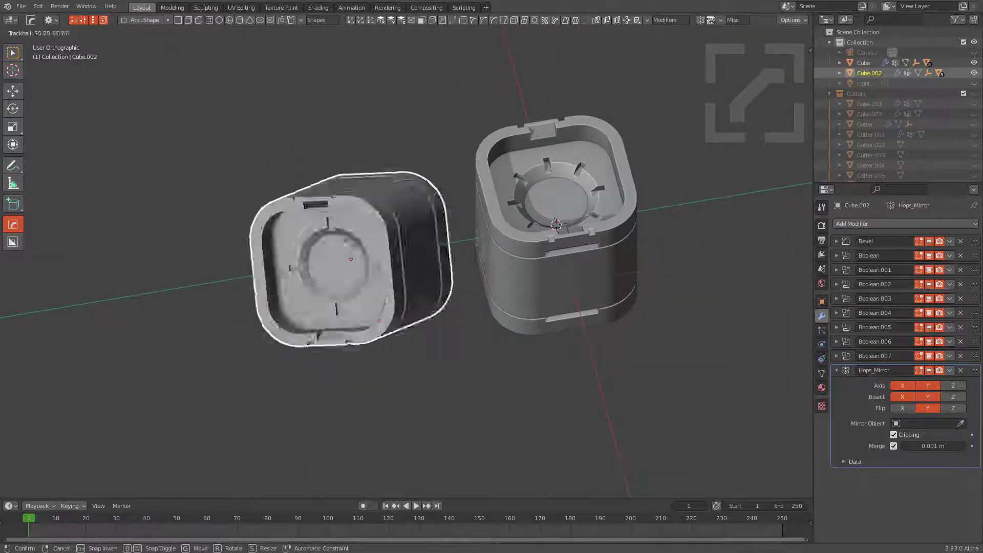
pyautogui.rightClick(386, 228)
# - Create a Uniquify copy of the edited copy and place it along positive Y, on the other side of the original
pyautogui.scroll(-1, 502, 251)
pyautogui.moveTo(501, 258); pyautogui.dragTo(382, 263, button='middle')
pyautogui.press('q')
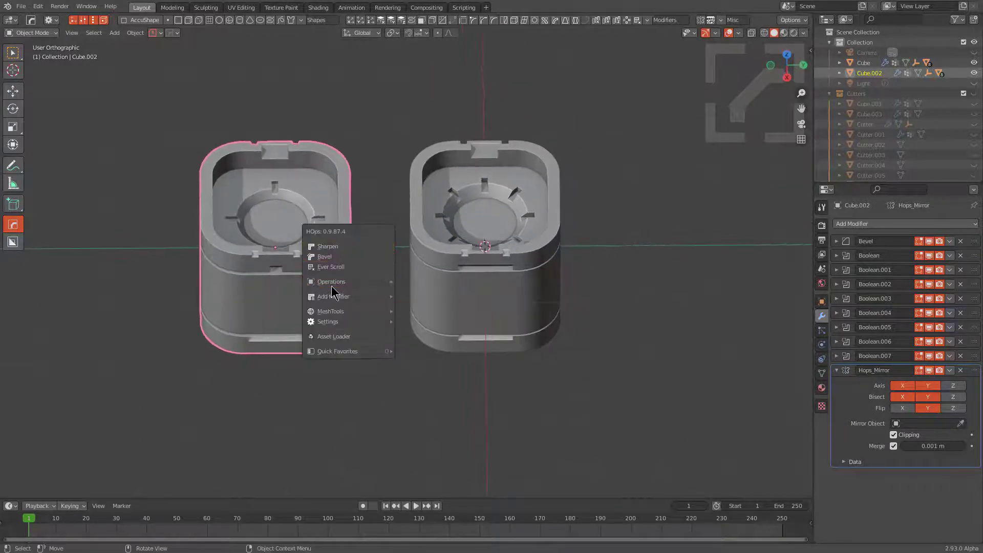
pyautogui.moveTo(348, 288)
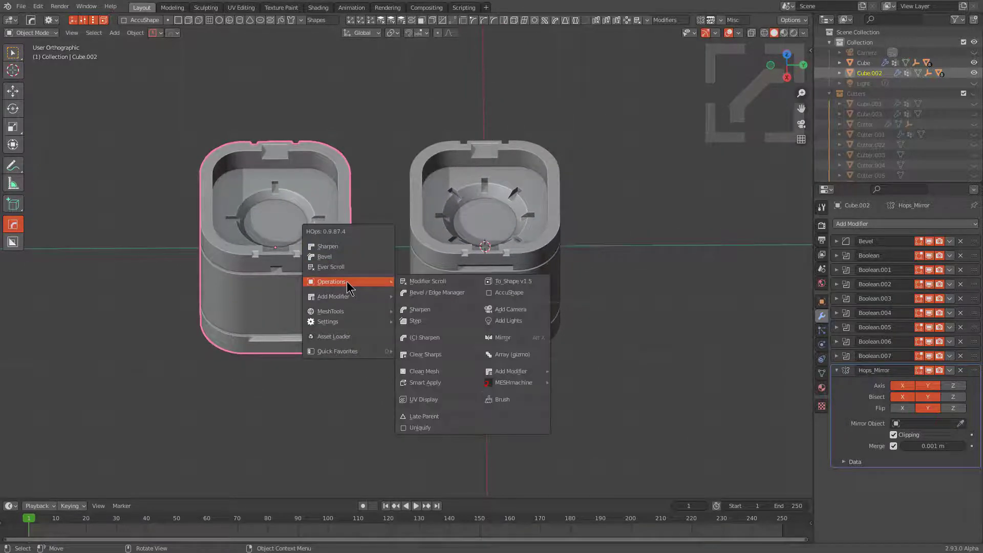
pyautogui.click(415, 429)
pyautogui.press('y')
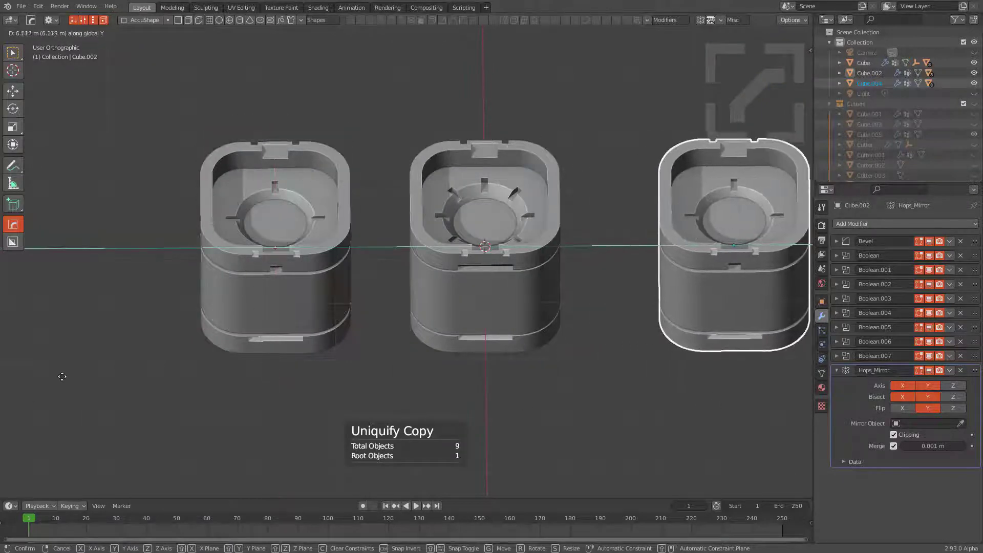
pyautogui.click(51, 378)
# - Pick the newest copy's radial notch cutter with Bool Scroll, set its array count to 10 and hide the cutter
pyautogui.keyDown('shift'); pyautogui.moveTo(399, 325); pyautogui.dragTo(247, 322, button='middle'); pyautogui.keyUp('shift')
pyautogui.moveTo(543, 317); pyautogui.dragTo(618, 293, button='middle')
pyautogui.keyDown('shift'); pyautogui.moveTo(585, 253); pyautogui.dragTo(498, 255, button='middle'); pyautogui.keyUp('shift')
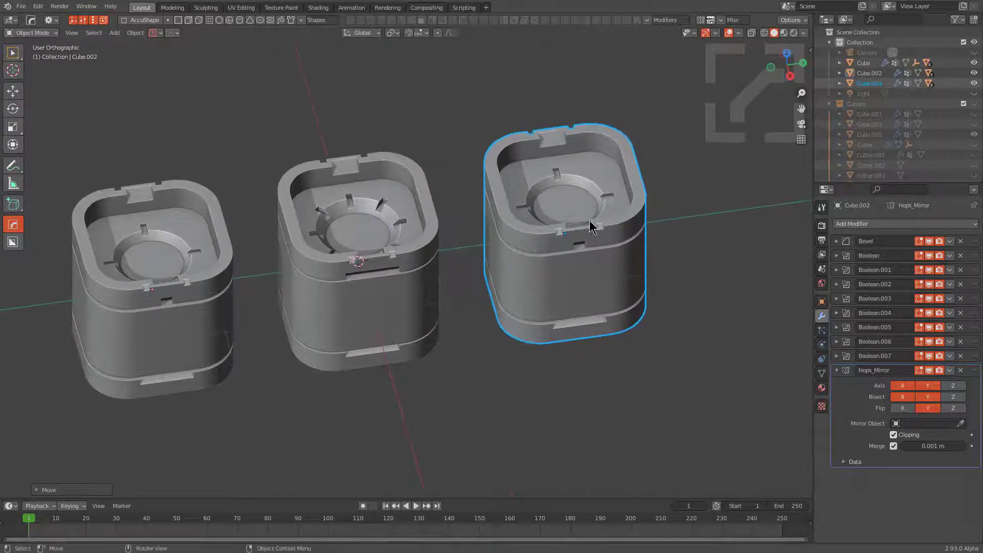
pyautogui.press('q')
pyautogui.press('q')
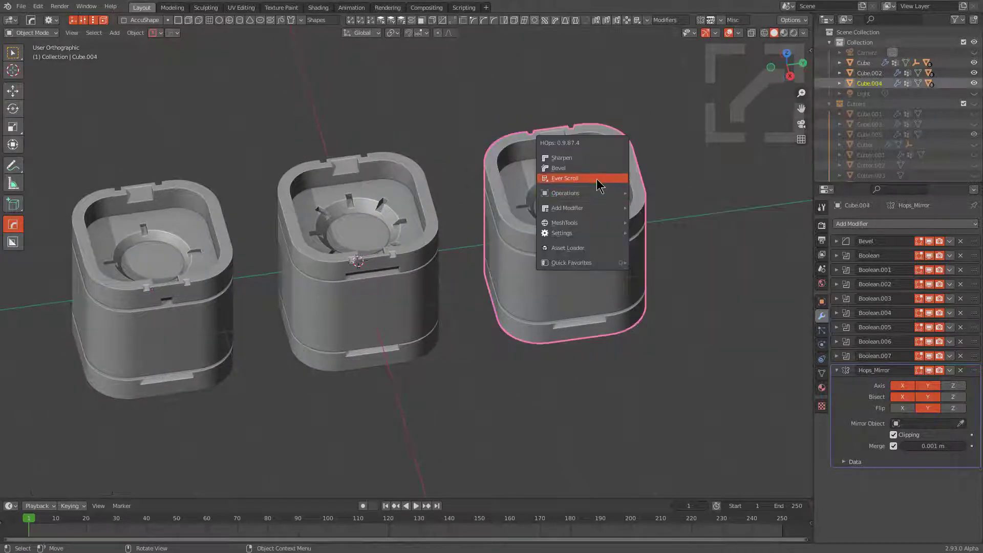
pyautogui.click(597, 183)
pyautogui.scroll(-3, 599, 188)
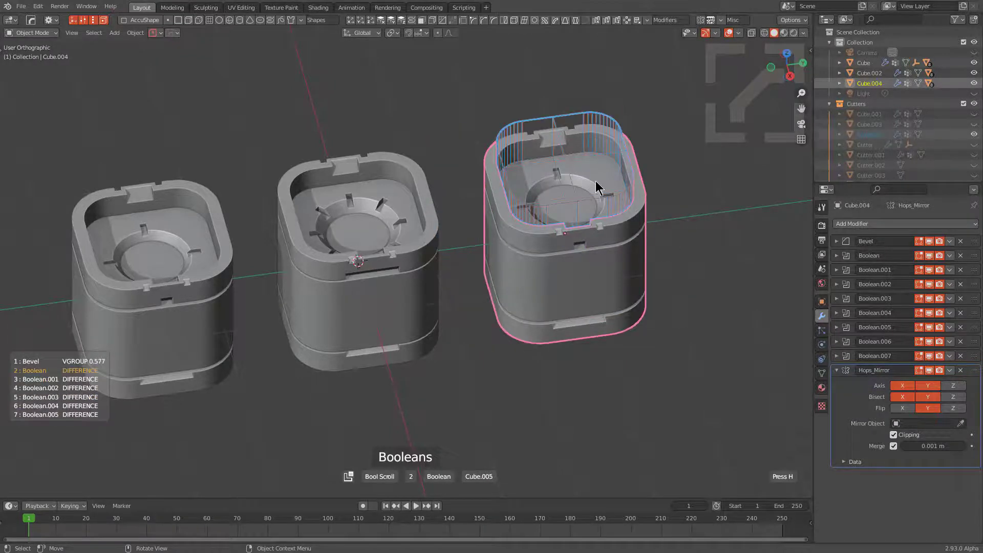
pyautogui.click(597, 188)
pyautogui.press('q')
pyautogui.click(577, 171)
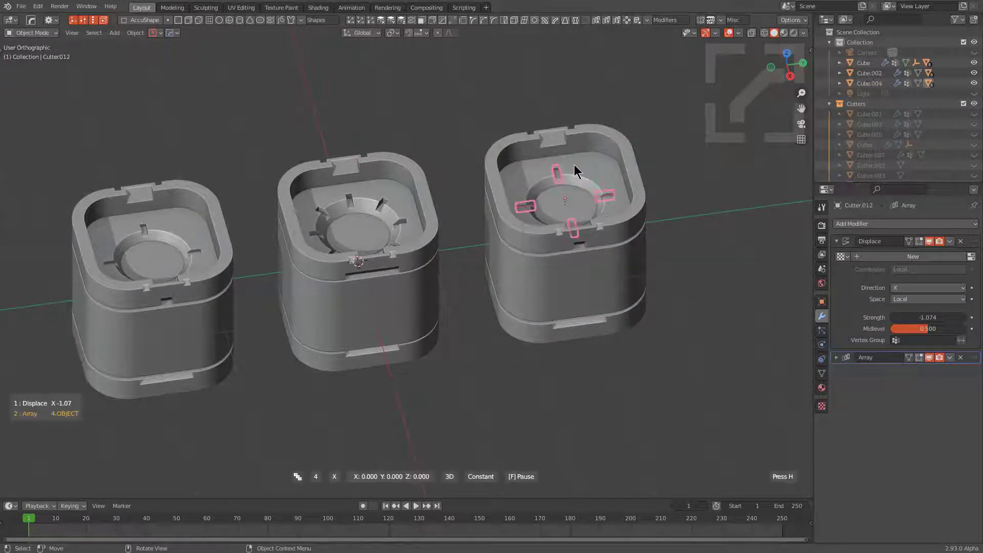
pyautogui.click(574, 165)
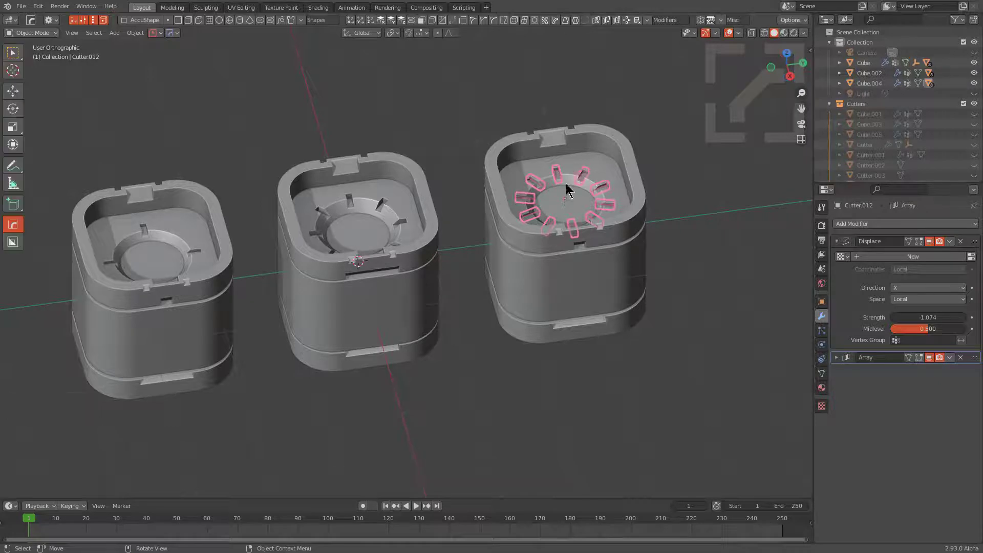
pyautogui.press('h')
# - Pick the newest copy's rim notch cutter with Bool Scroll and scale it narrower along Y
pyautogui.moveTo(566, 223)
pyautogui.mouseDown(button='middle')
pyautogui.moveTo(554, 239)
pyautogui.moveTo(557, 207)
pyautogui.mouseUp(button='middle')
pyautogui.click(558, 213)
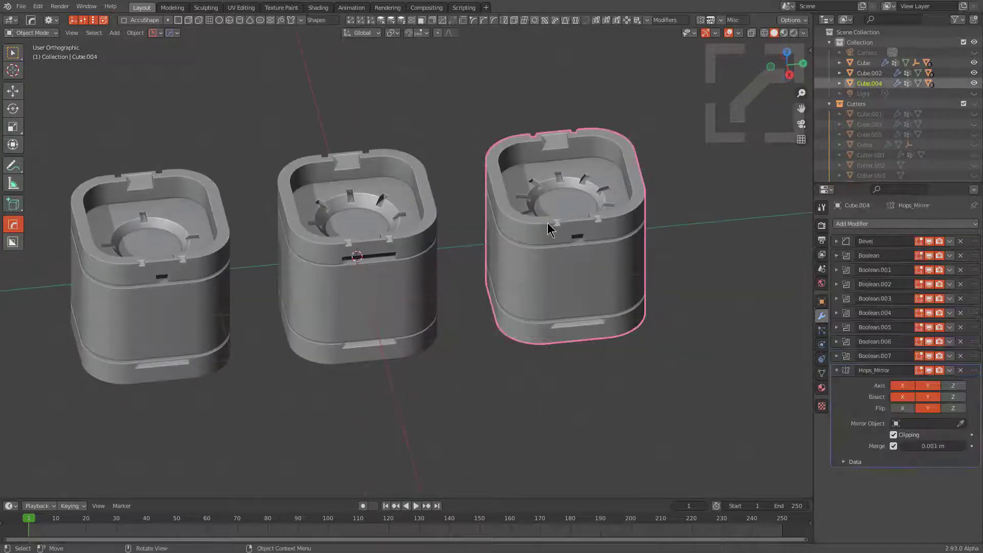
pyautogui.press('q')
pyautogui.click(539, 248)
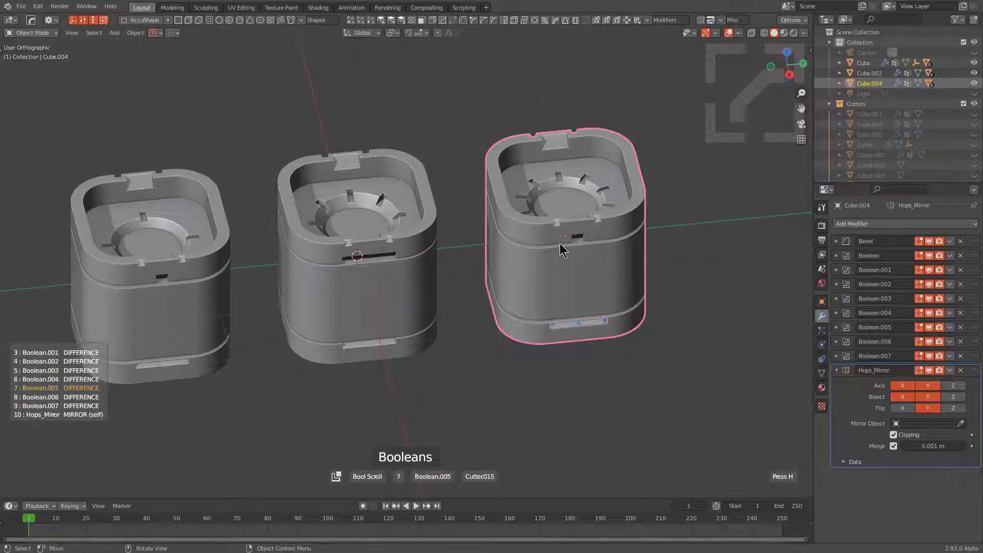
pyautogui.click(563, 242)
pyautogui.press('KP_Decimal')
pyautogui.press('s')
pyautogui.press('x')
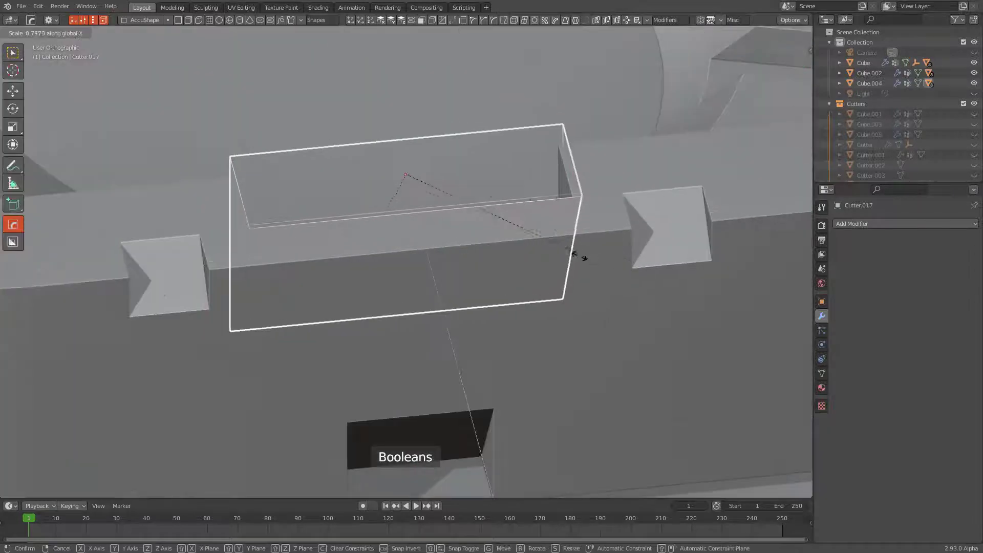
pyautogui.press('y')
pyautogui.click(484, 230)
pyautogui.scroll(-6, 413, 242)
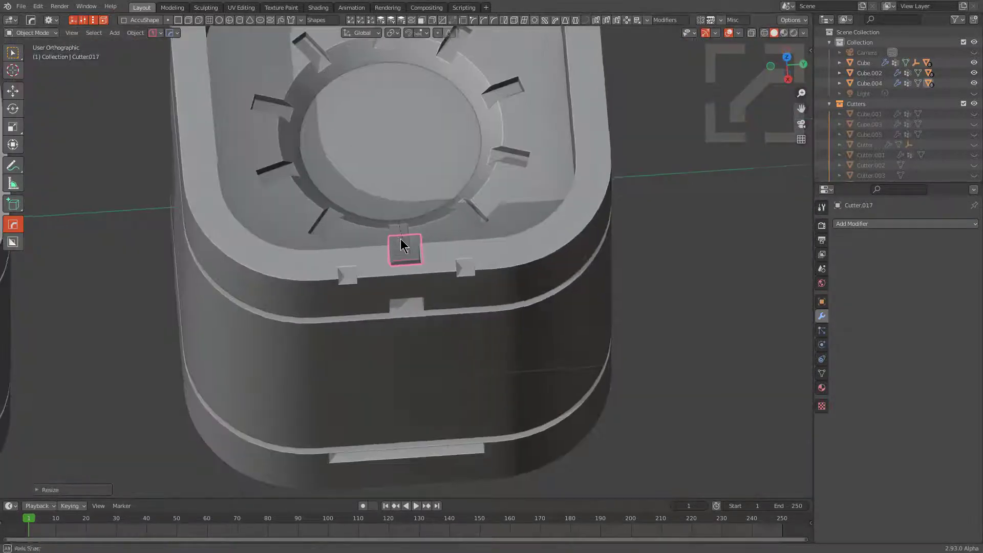
pyautogui.scroll(2, 394, 221)
# - Enable the BoxCutter transform gizmo and use it to duplicate the narrowed notch cutter along negative Y on the rim
pyautogui.hotkey('alt', 'w')
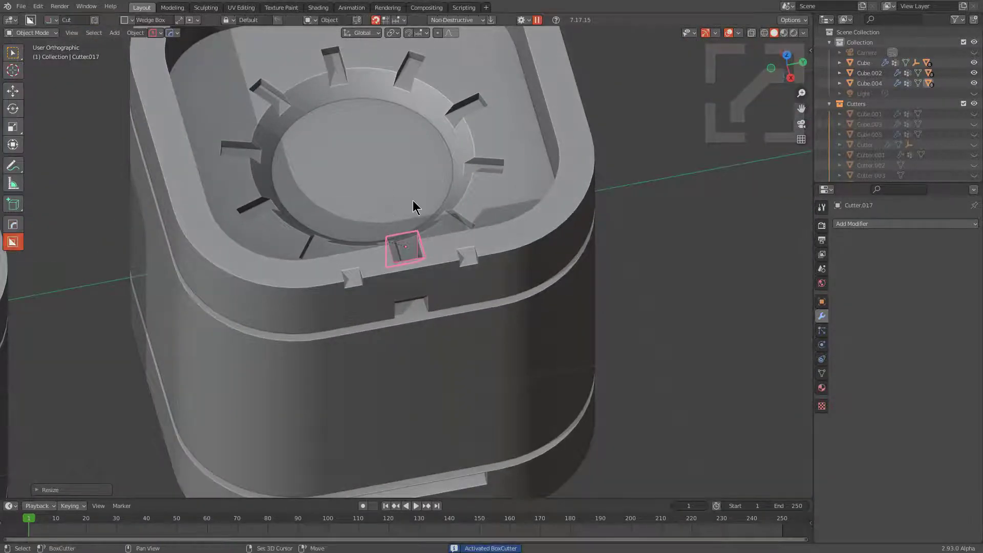
pyautogui.press('v')
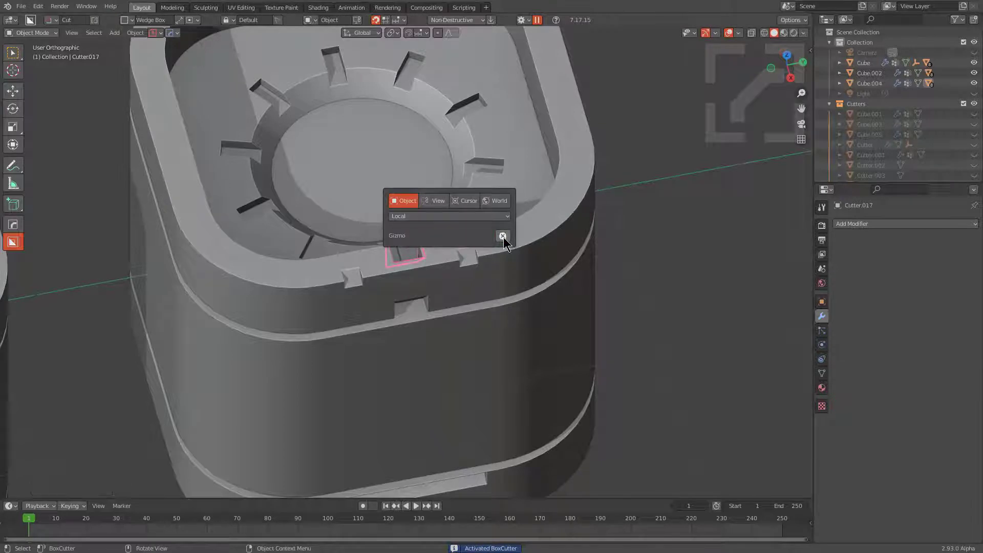
pyautogui.scroll(-5, 402, 248)
pyautogui.scroll(5, 399, 232)
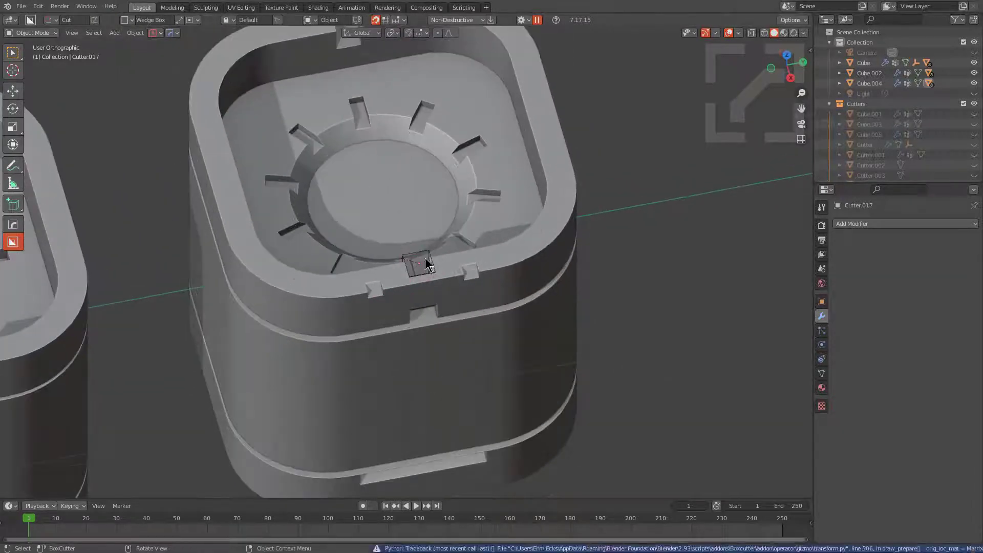
pyautogui.scroll(-3, 423, 251)
pyautogui.keyDown('shift'); pyautogui.moveTo(412, 259); pyautogui.dragTo(456, 252, button='middle'); pyautogui.keyUp('shift')
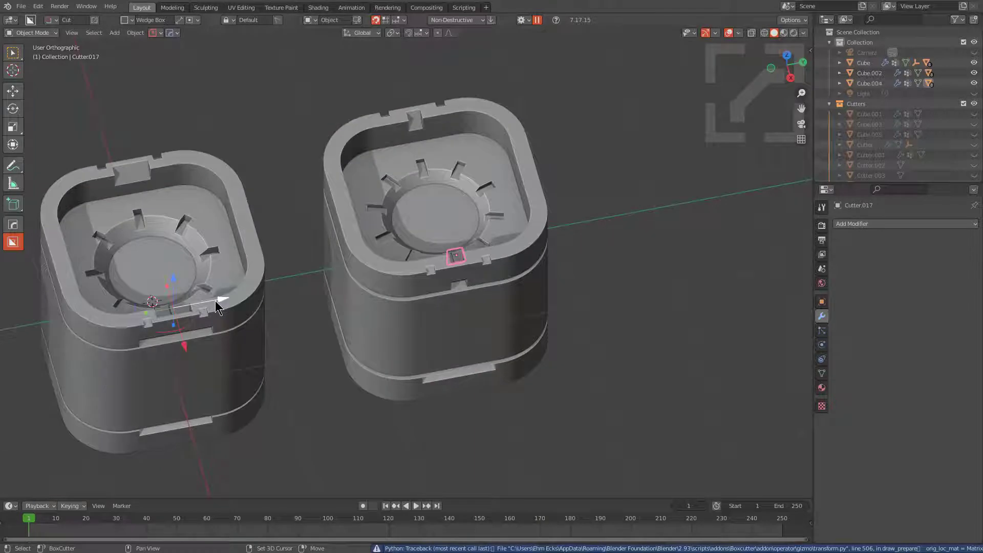
pyautogui.keyDown('shift'); pyautogui.moveTo(215, 300); pyautogui.dragTo(181, 302); pyautogui.keyUp('shift')
pyautogui.scroll(2, 328, 288)
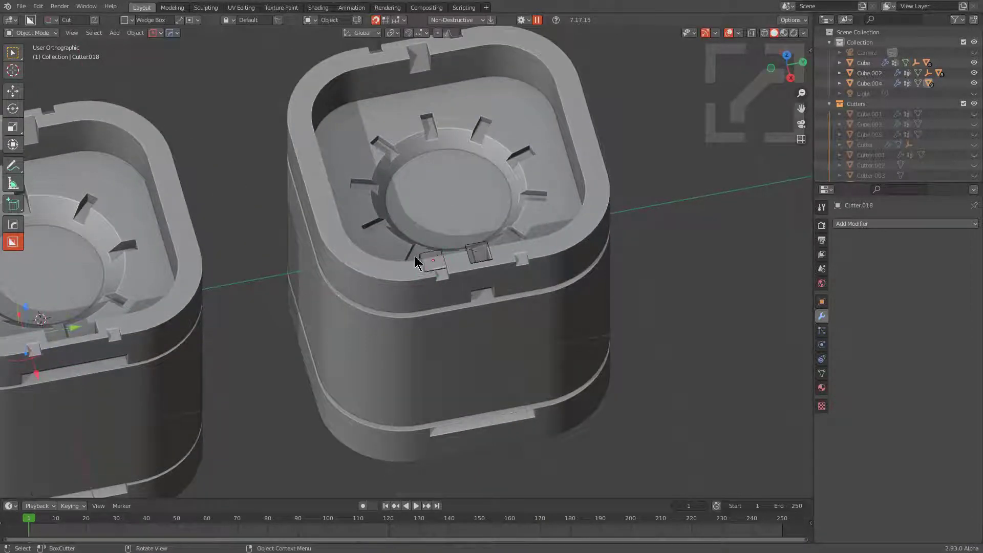
# - Subtract the duplicated cutter from the newest copy with a HardOps Difference boolean, and turn off the transform gizmo
pyautogui.scroll(-3, 426, 257)
pyautogui.keyDown('shift'); pyautogui.moveTo(426, 263); pyautogui.dragTo(533, 245, button='middle'); pyautogui.keyUp('shift')
pyautogui.scroll(-4, 444, 274)
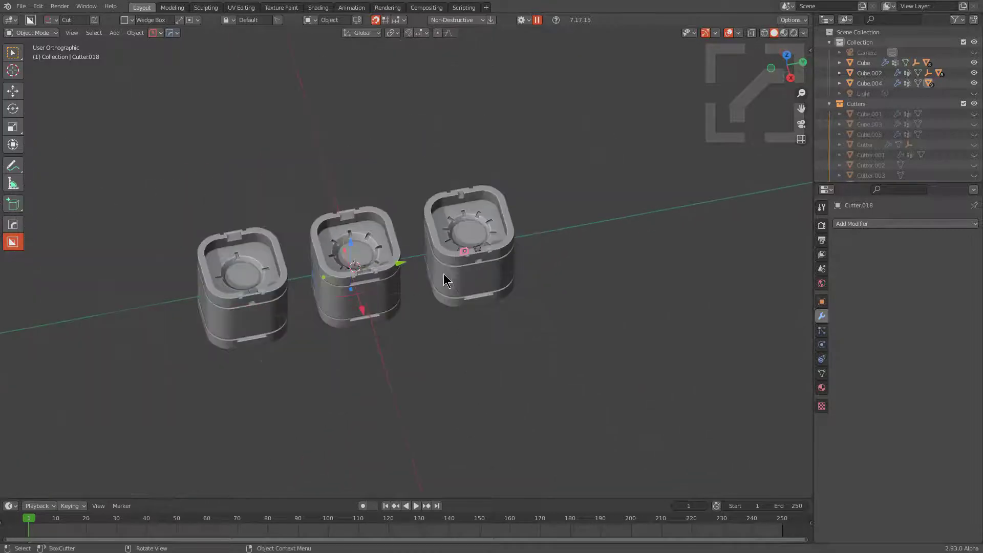
pyautogui.scroll(7, 443, 273)
pyautogui.keyDown('shift'); pyautogui.click(563, 267); pyautogui.keyUp('shift')
pyautogui.press('q')
pyautogui.click(569, 250)
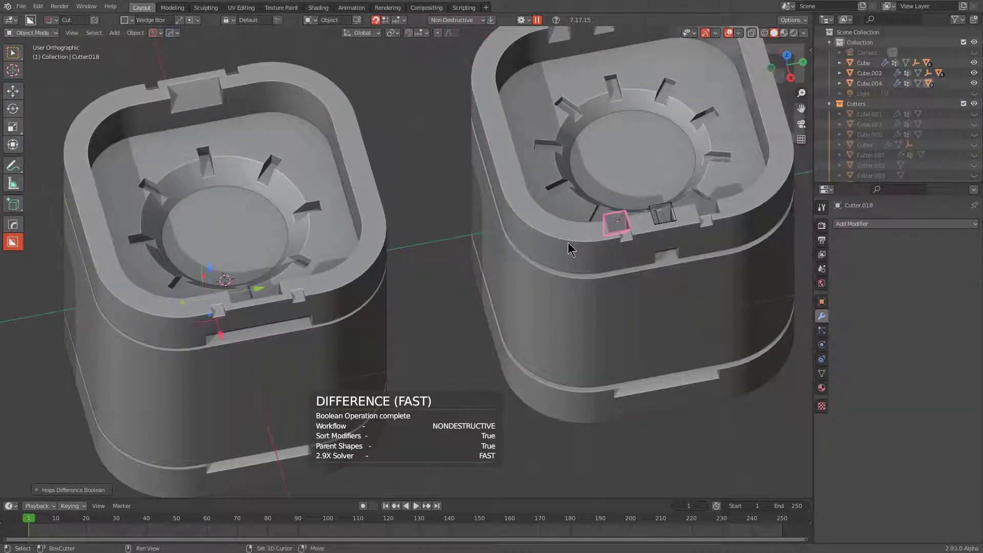
pyautogui.press('v')
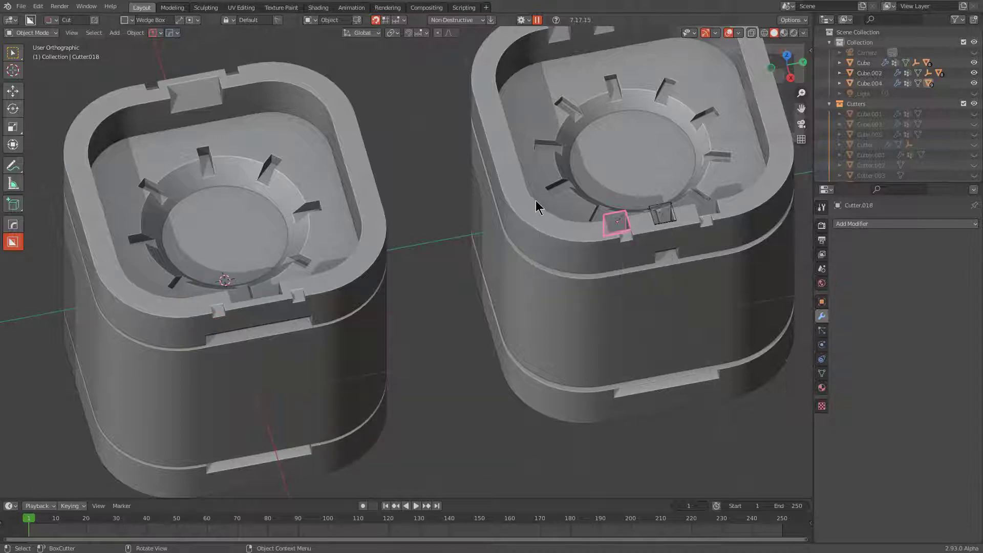
pyautogui.click(535, 200)
# - Move the duplicated notch cutter along Y on the newest copy's rim
pyautogui.scroll(3, 515, 281)
pyautogui.click(536, 239)
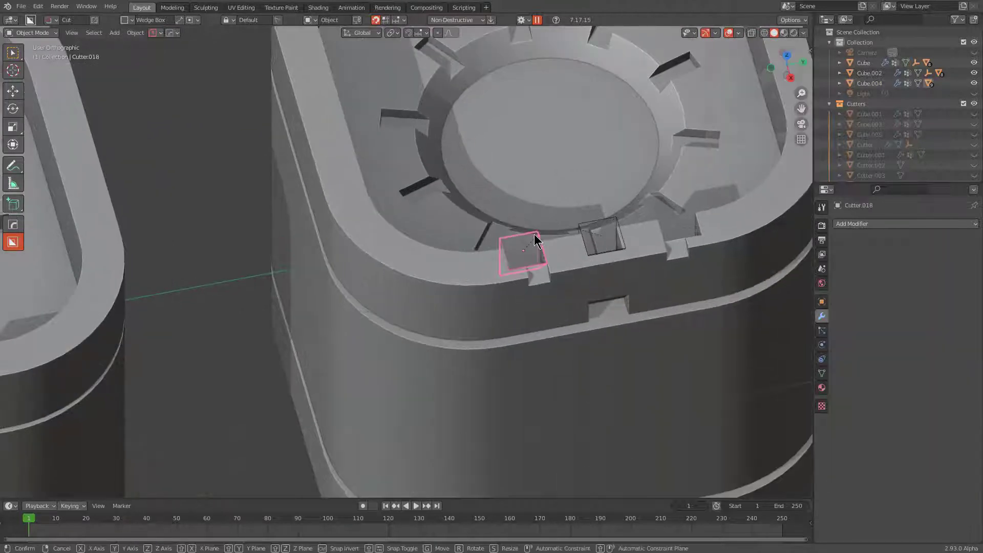
pyautogui.press('g')
pyautogui.press('y')
pyautogui.click(529, 222)
pyautogui.scroll(-4, 536, 272)
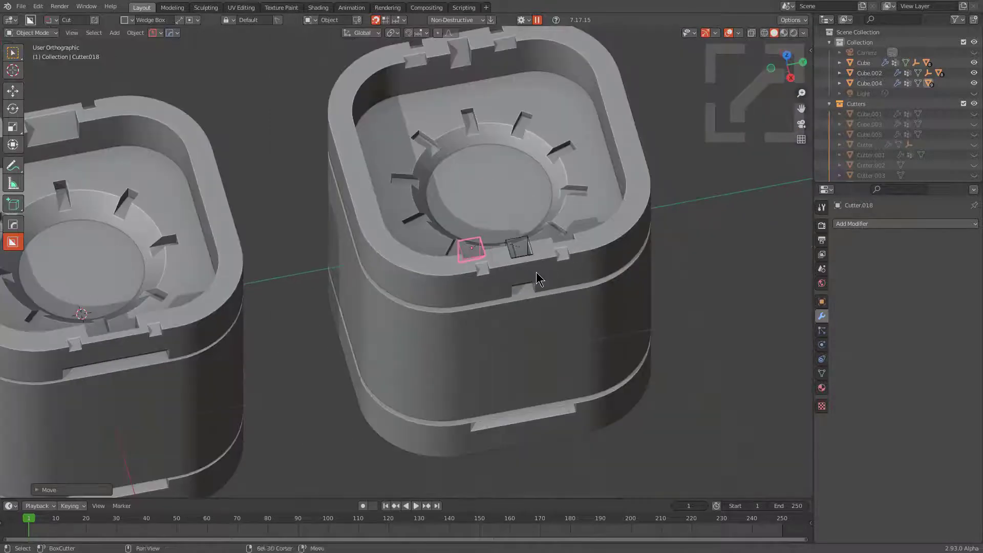
# - Try a free rotation of the newest copy to test how its cutters follow
pyautogui.click(574, 328)
pyautogui.press('r')
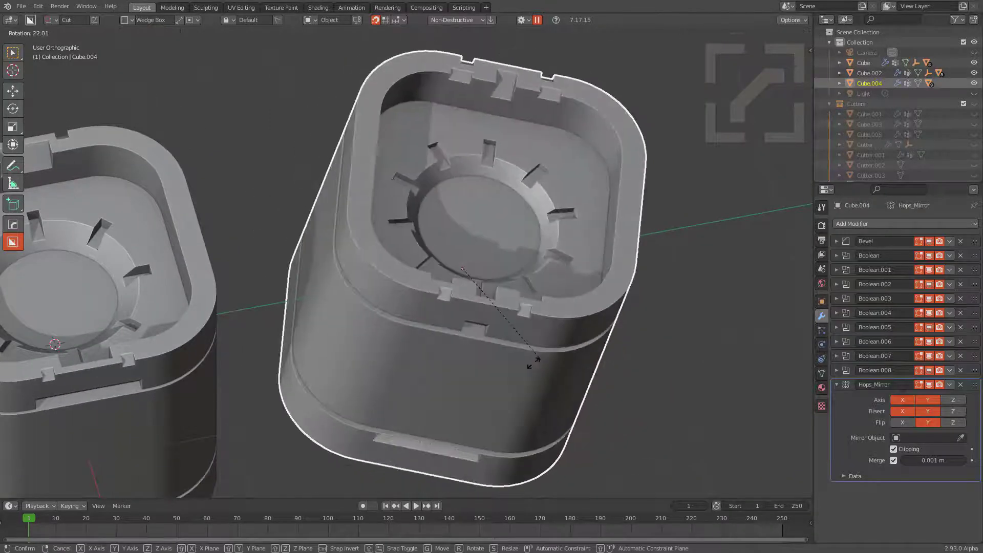
pyautogui.rightClick(571, 324)
pyautogui.scroll(-4, 478, 334)
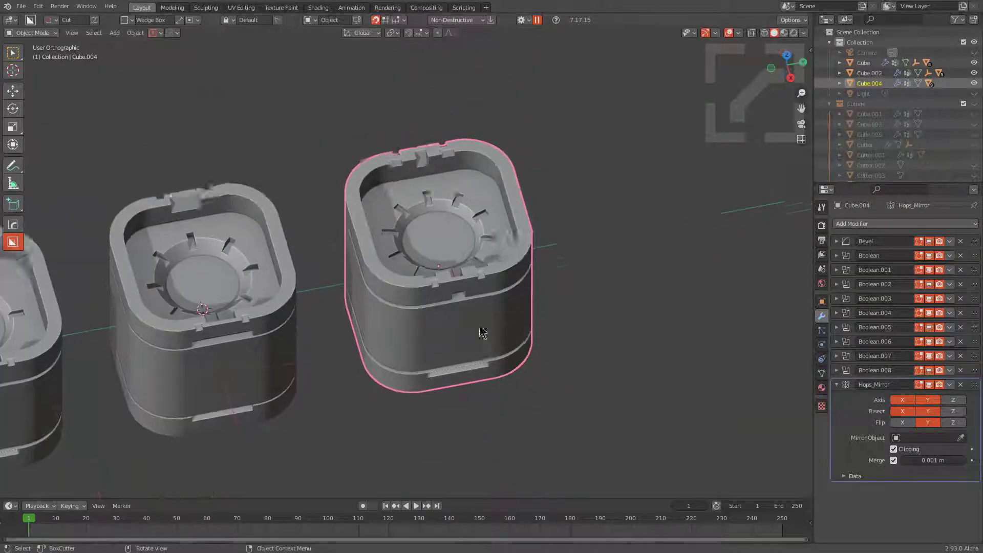
pyautogui.moveTo(484, 268); pyautogui.dragTo(482, 317, button='middle')
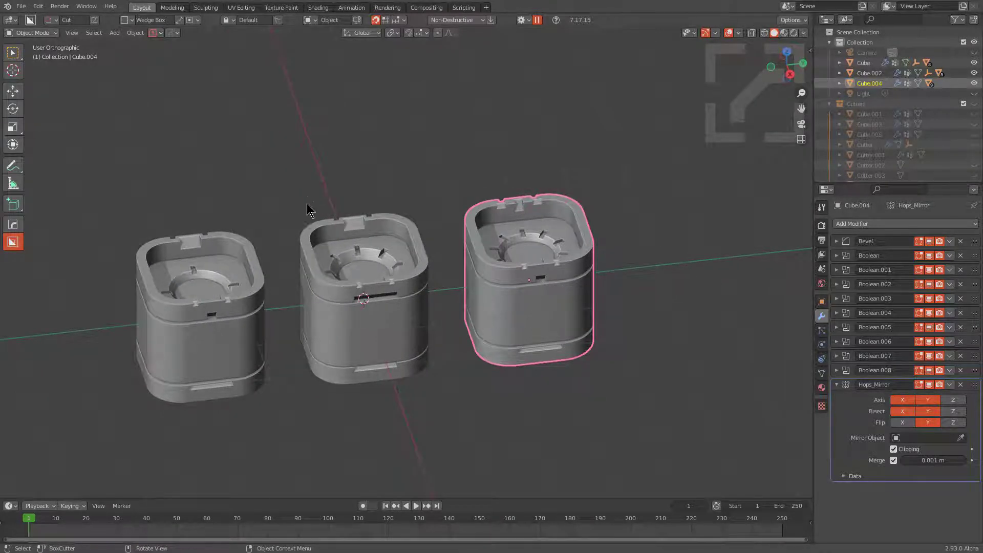
# - Add a HardOps Displace modifier to the newest copy, raising it along Z with a strength of about 0.77
pyautogui.scroll(4, 553, 291)
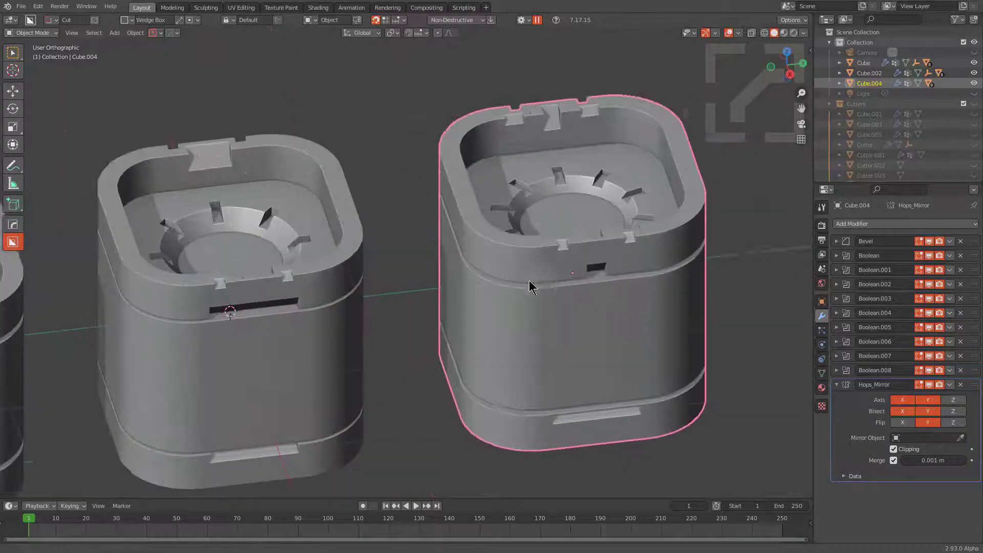
pyautogui.moveTo(531, 285); pyautogui.dragTo(457, 271, button='middle')
pyautogui.press('q')
pyautogui.moveTo(421, 325)
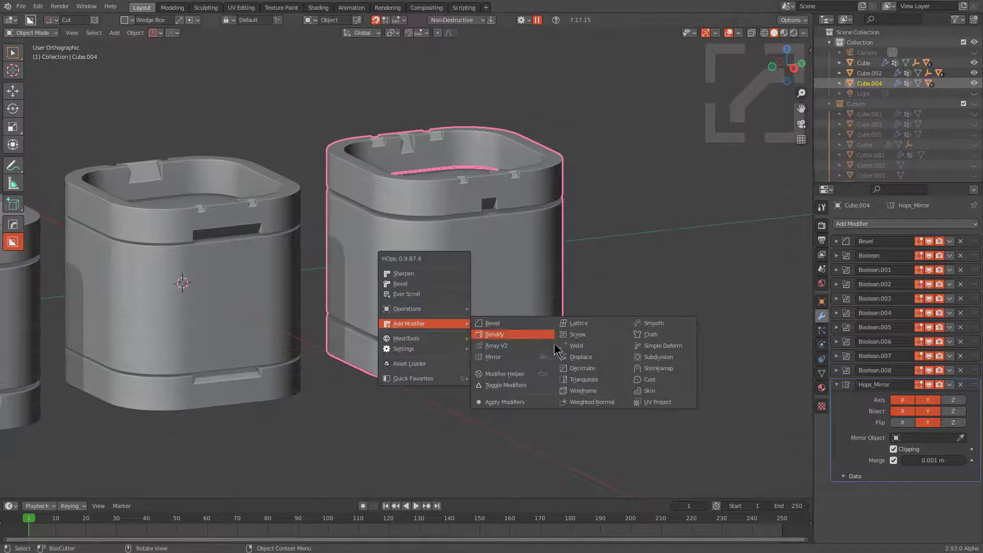
pyautogui.click(578, 358)
pyautogui.press('y')
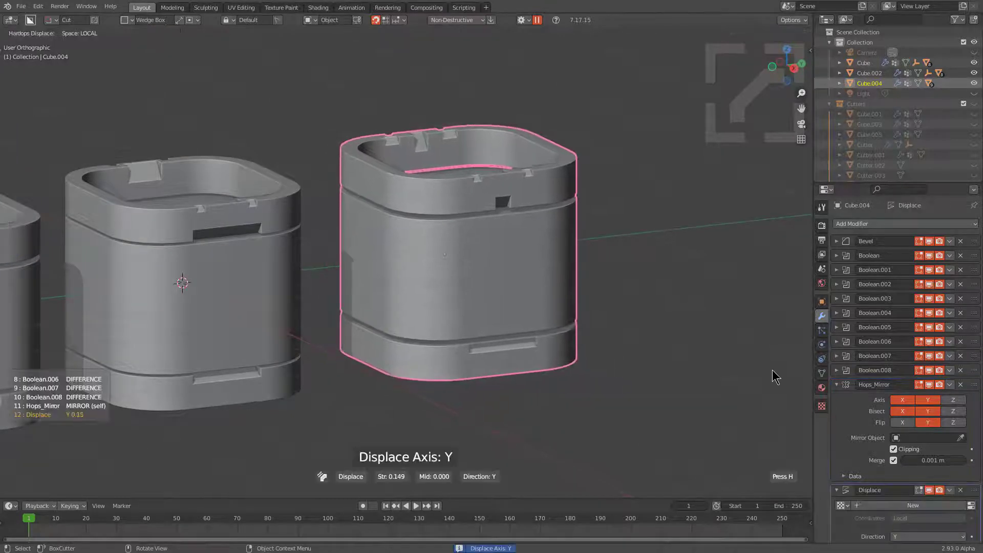
pyautogui.press('z')
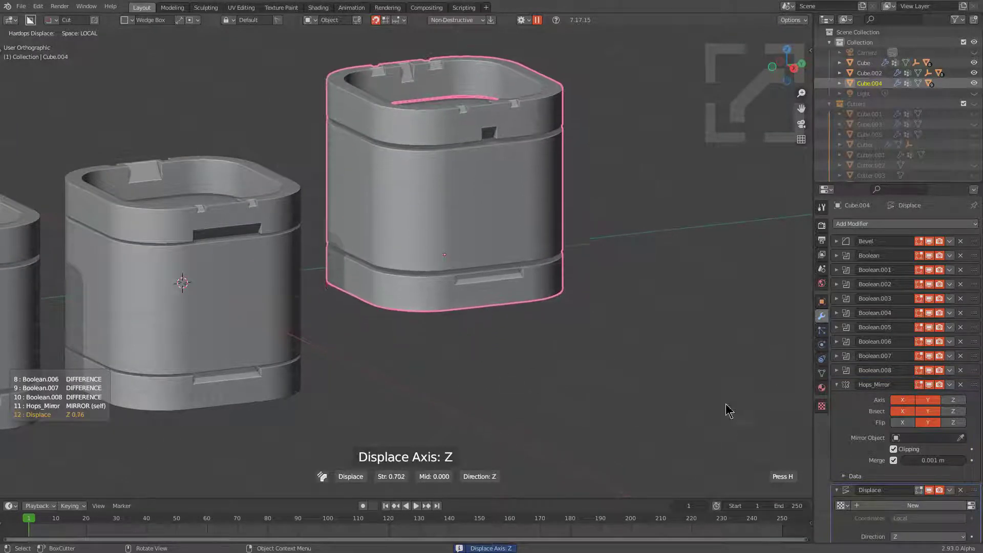
pyautogui.click(82, 407)
pyautogui.scroll(-2, 382, 351)
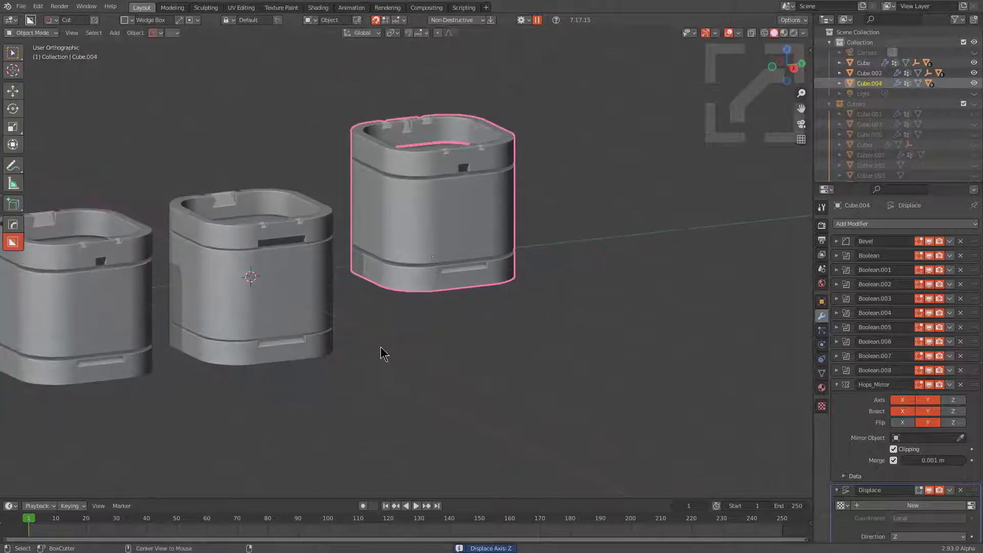
# - Mirror the raised body downward across Z with the HardOps mirror gizmo as a new modifier
pyautogui.hotkey('alt', 'x')
pyautogui.keyDown('alt'); pyautogui.moveTo(405, 334); pyautogui.dragTo(386, 318, button='middle'); pyautogui.keyUp('alt')
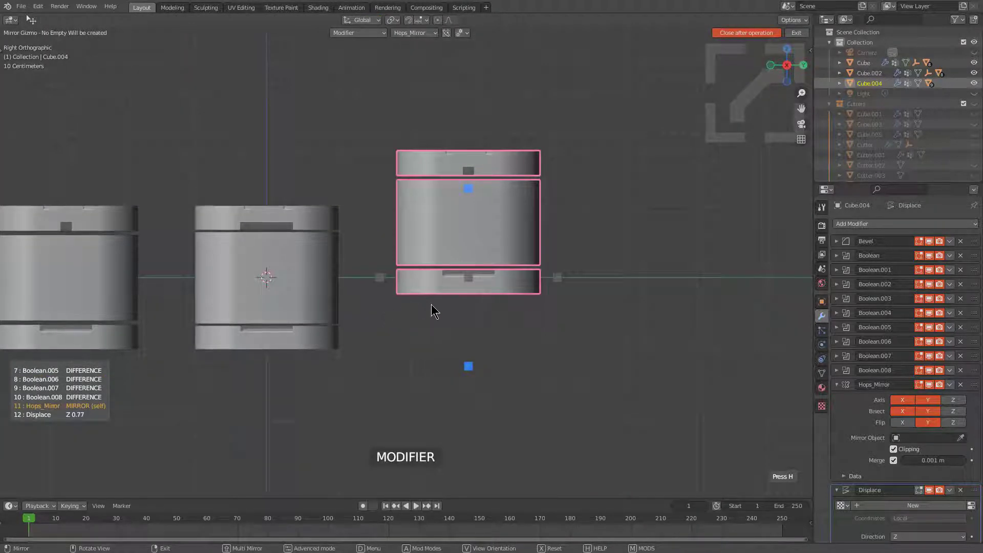
pyautogui.click(474, 190)
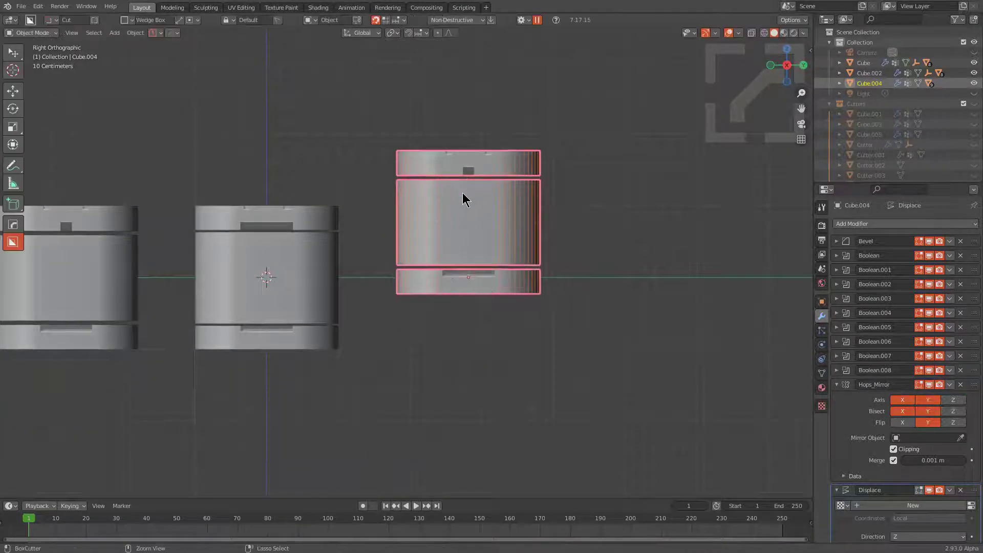
pyautogui.hotkey('alt', 'x')
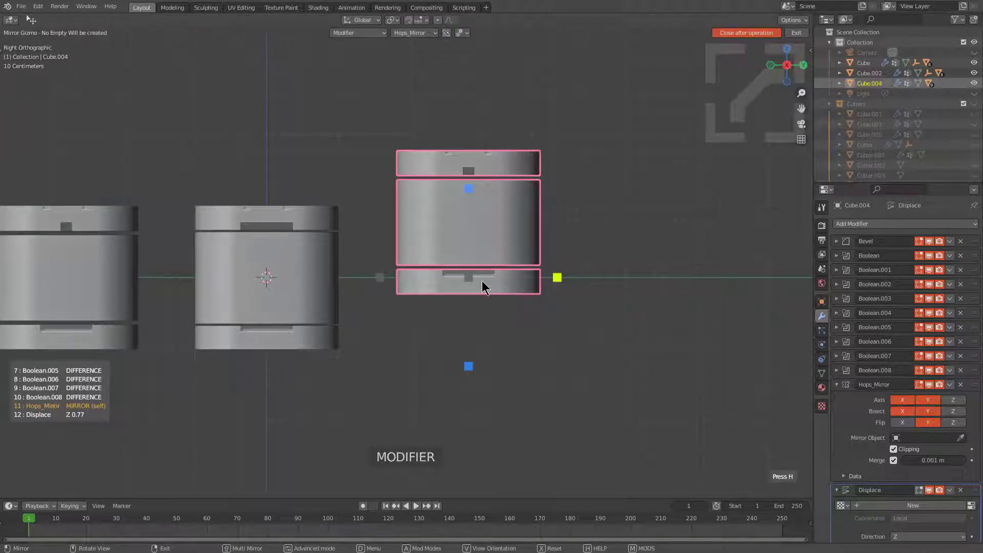
pyautogui.click(468, 191)
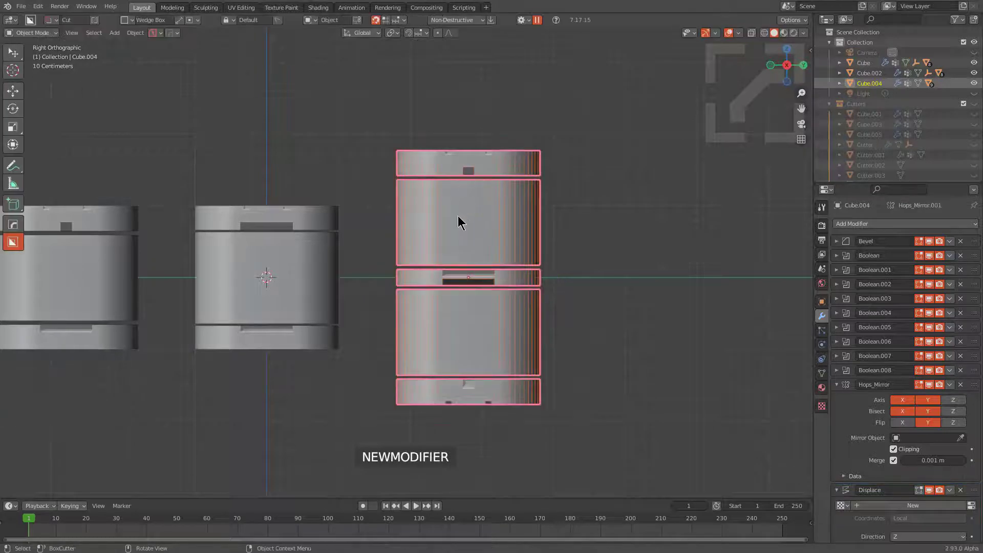
pyautogui.moveTo(458, 220); pyautogui.dragTo(402, 182, button='middle')
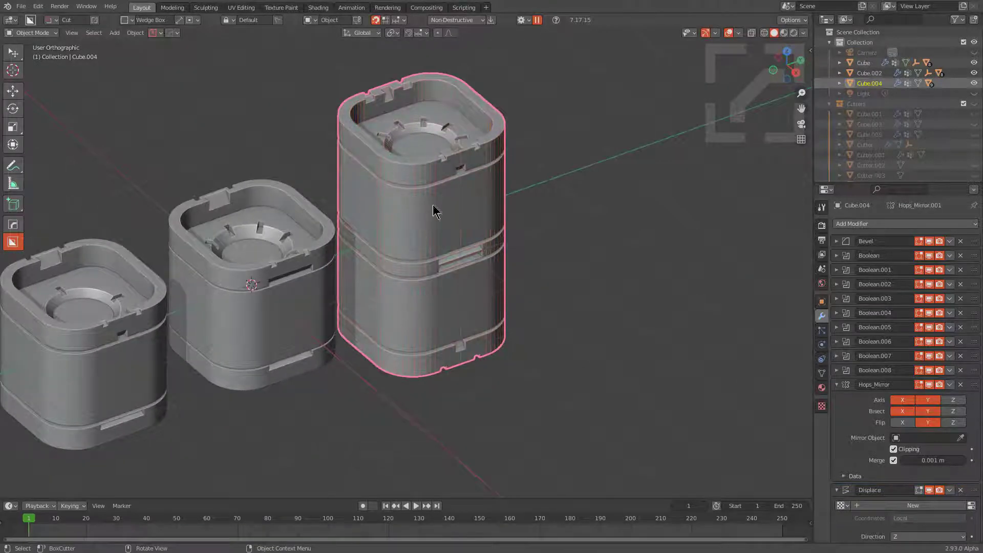
pyautogui.moveTo(433, 210); pyautogui.dragTo(362, 129, button='middle')
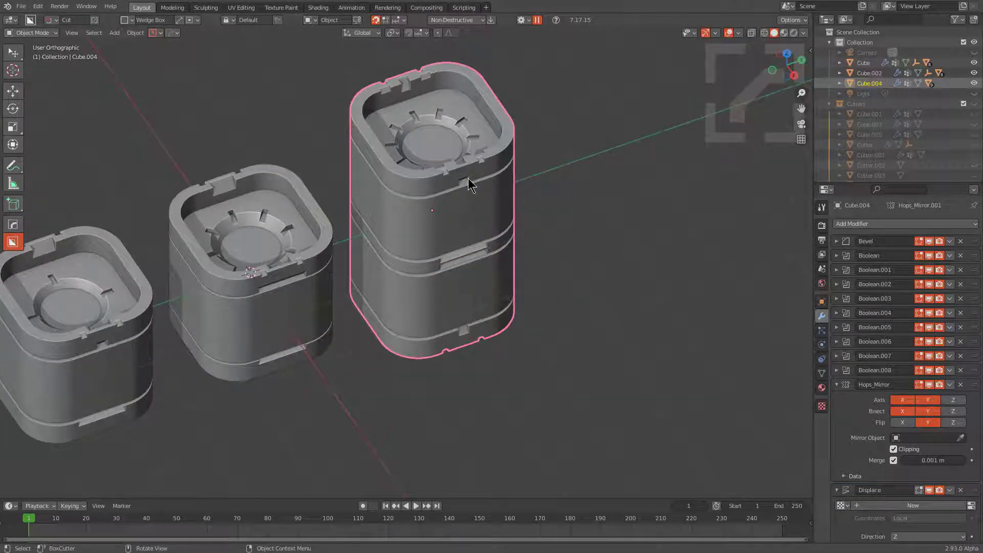
# - Adjust the mirrored body's Displace strength along Z to about 1.13
pyautogui.press('q')
pyautogui.moveTo(474, 183)
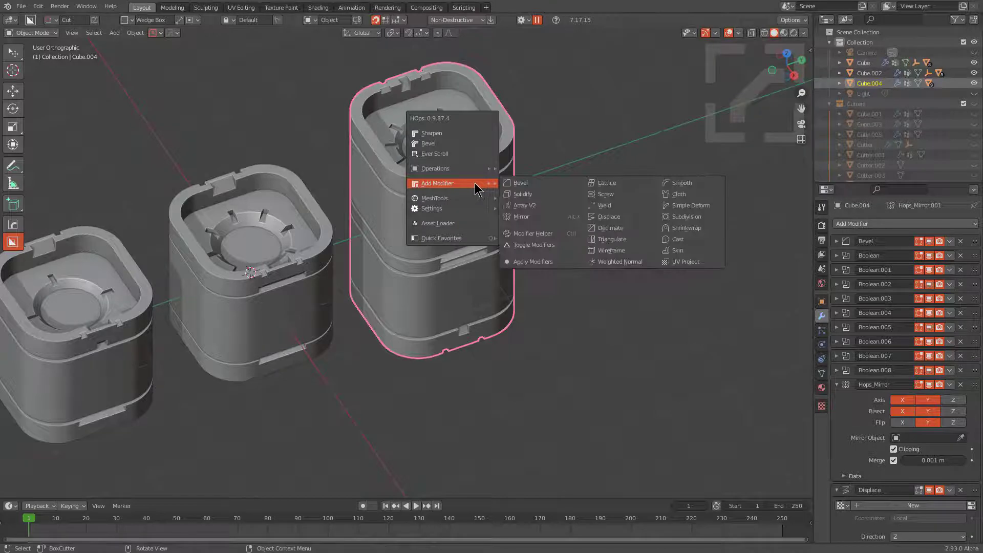
pyautogui.click(630, 219)
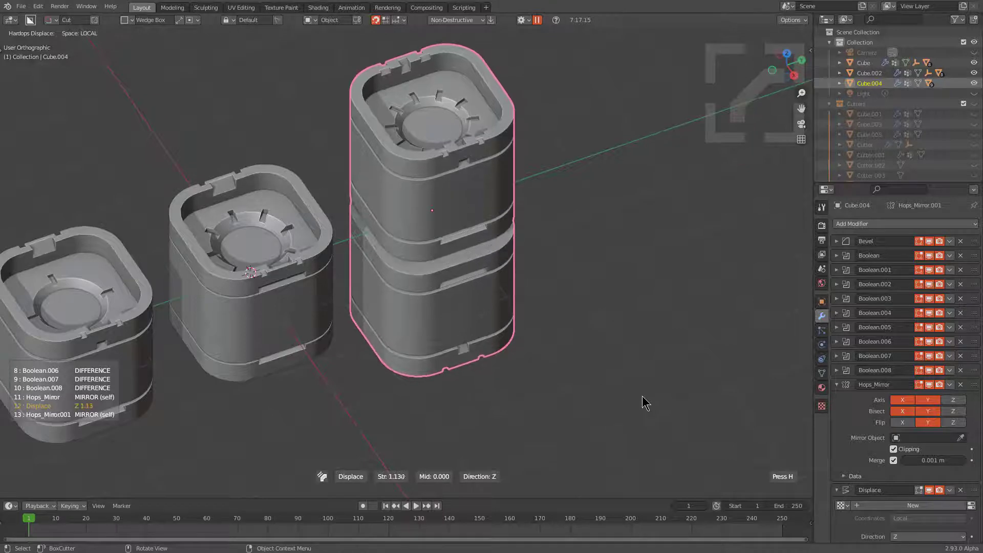
pyautogui.click(327, 313)
# - Compare the three bodies, selecting the original and then the first copy
pyautogui.moveTo(287, 303); pyautogui.dragTo(517, 269, button='middle')
pyautogui.click(454, 256)
pyautogui.moveTo(454, 256); pyautogui.dragTo(444, 264, button='middle')
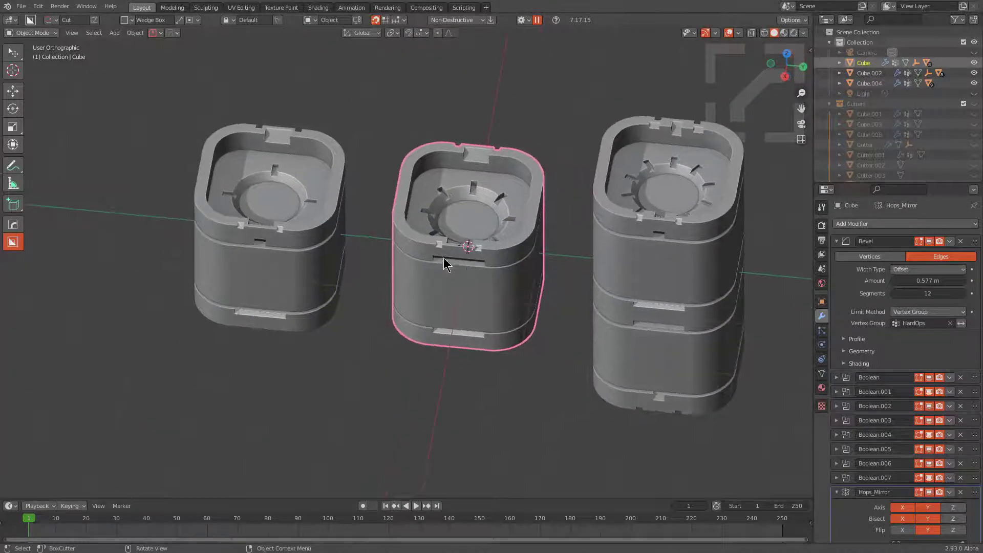
pyautogui.click(277, 236)
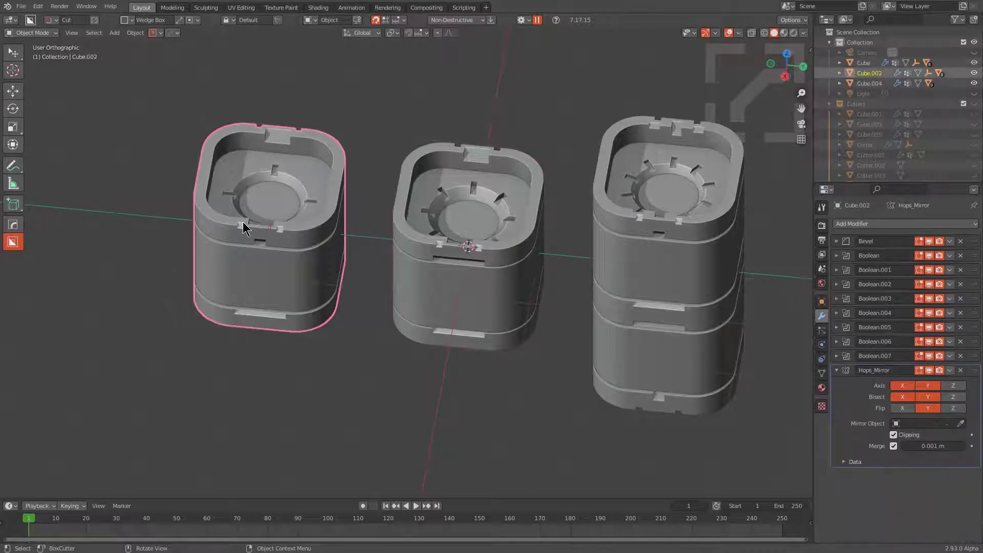
# - Select the mirrored double-height copy and rotate it 90 degrees about the X axis
pyautogui.click(706, 296)
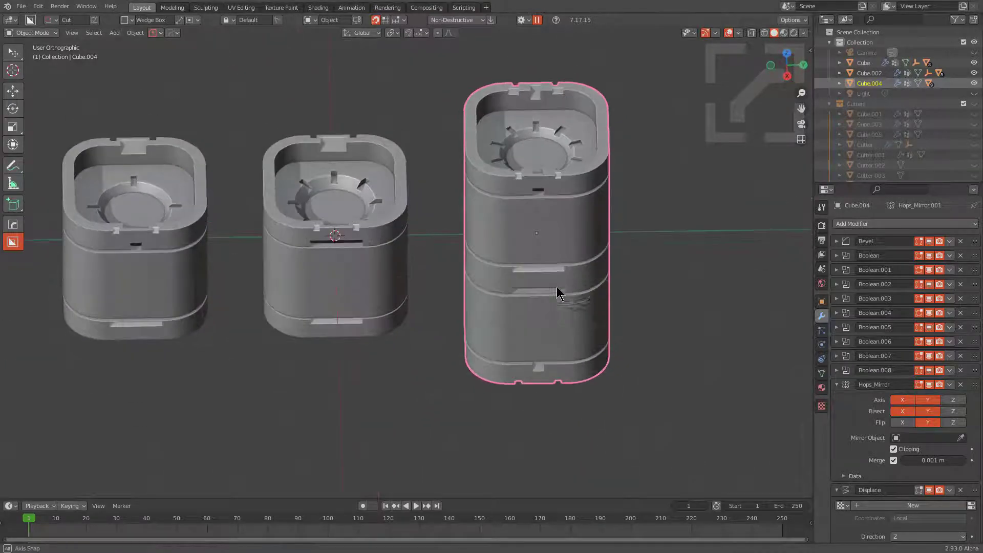
pyautogui.write('rx90')
pyautogui.press('Return')
pyautogui.scroll(1, 562, 283)
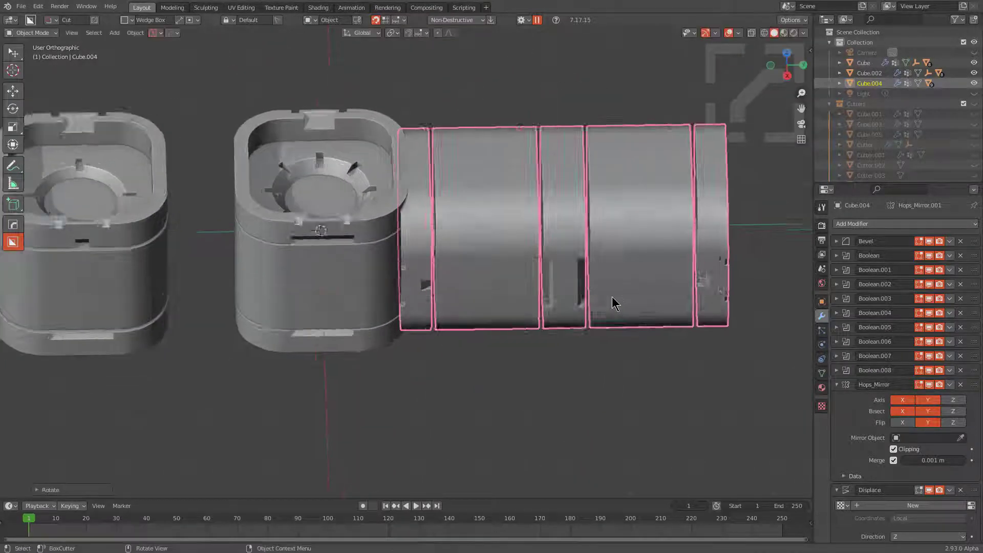